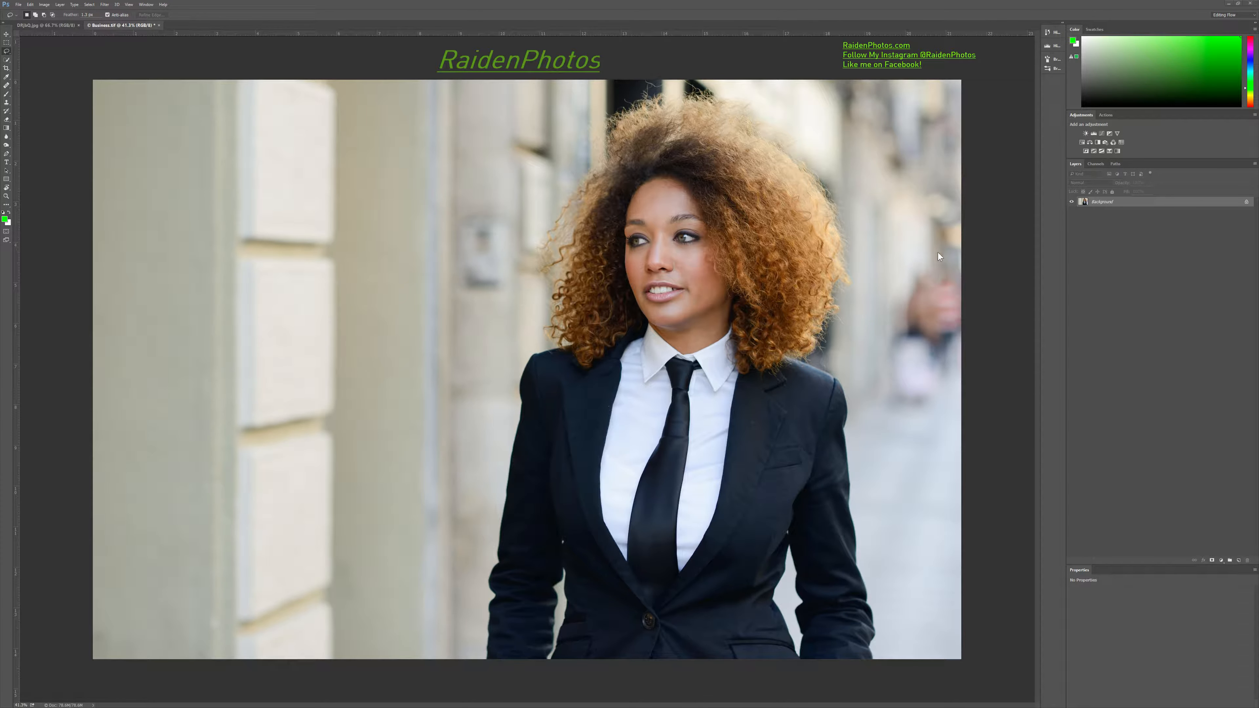
Switch to the beach group photo document and hide its rulers
left_click(37, 26)
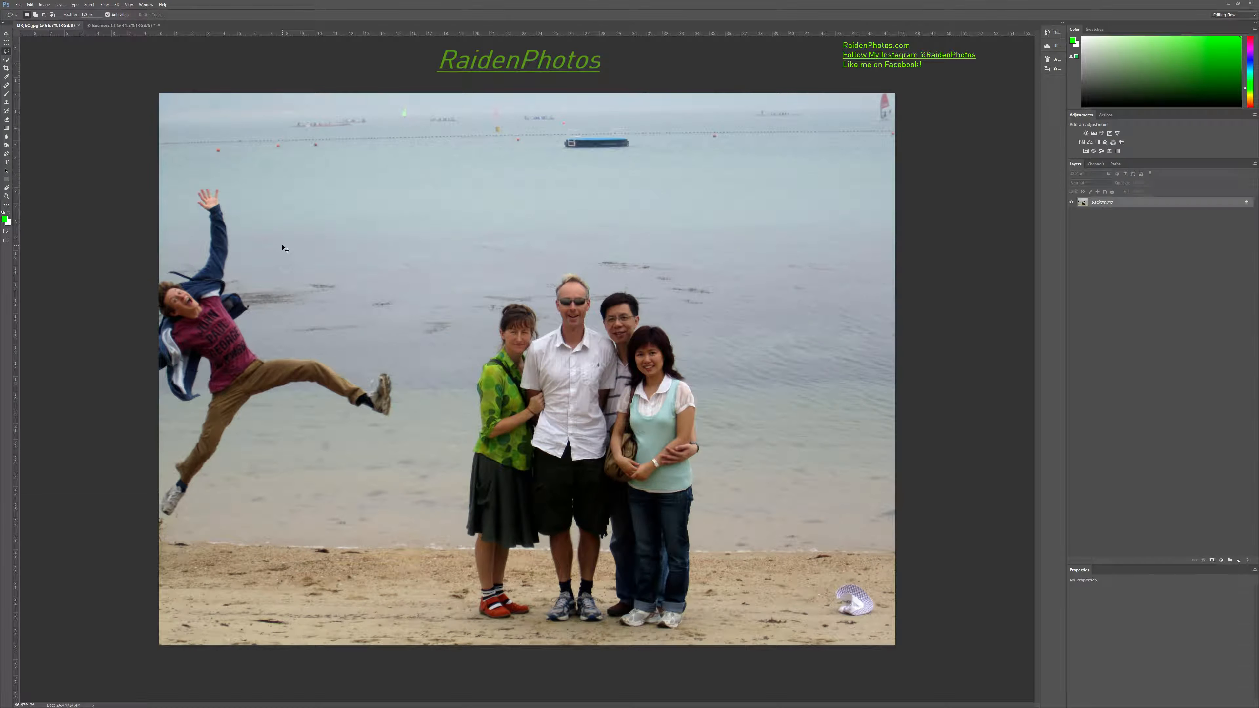
key("ctrl+r")
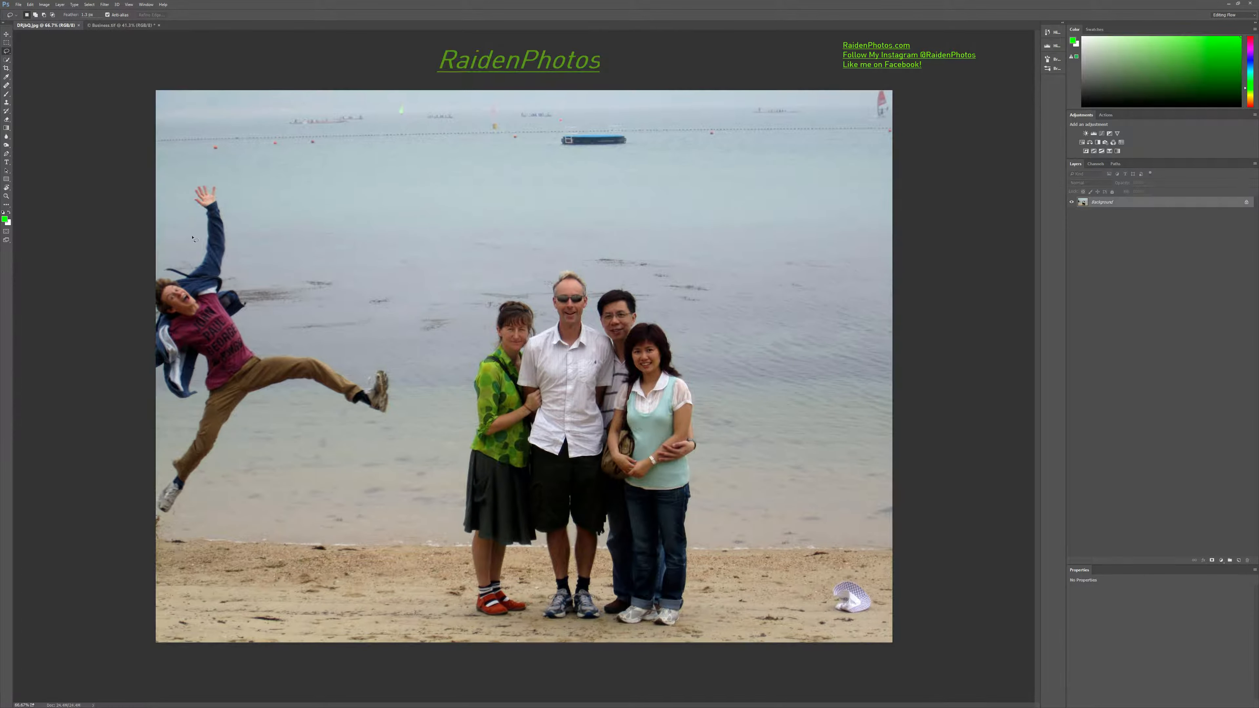
Try to remove the jumping man's outstretched foot and lower leg with the Clone Stamp, sampling the surrounding water
left_click(7, 102)
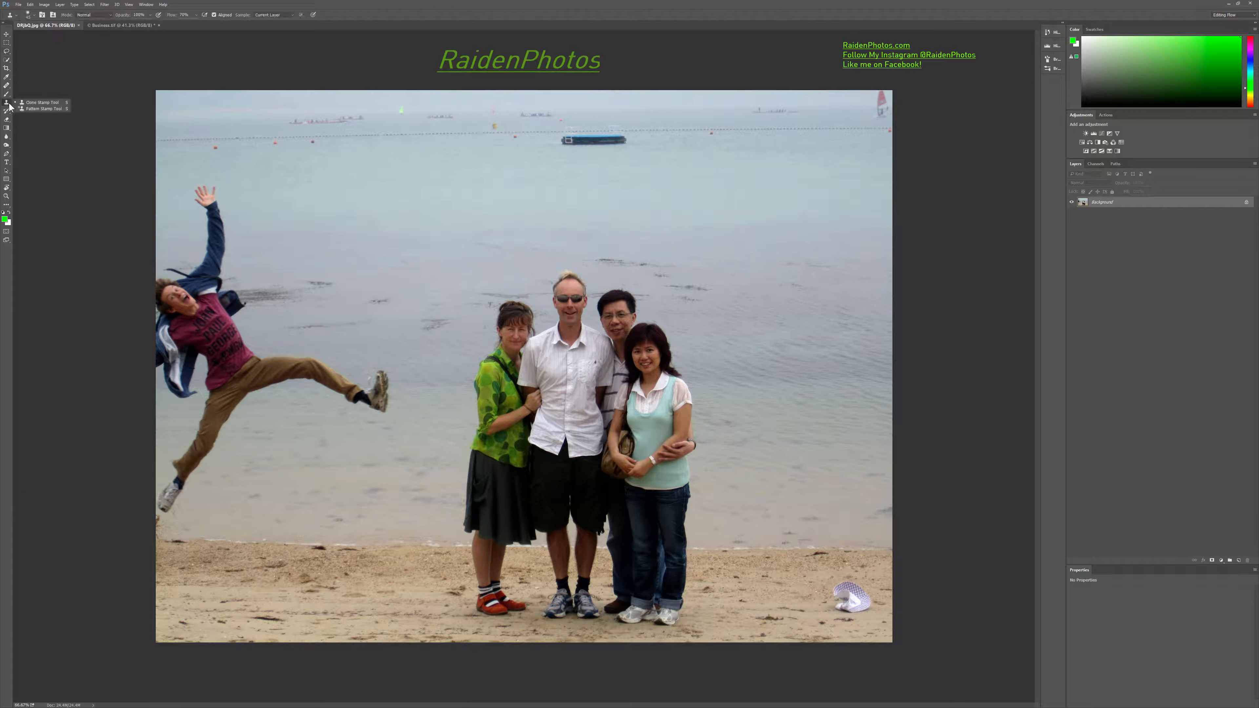
left_click(423, 404, "alt")
mouse_move(385, 410)
left_mouse_down()
mouse_move(386, 399)
mouse_move(353, 398)
mouse_move(389, 396)
mouse_move(382, 378)
mouse_move(372, 384)
left_mouse_up()
left_click(425, 419, "alt")
left_click(435, 376, "alt")
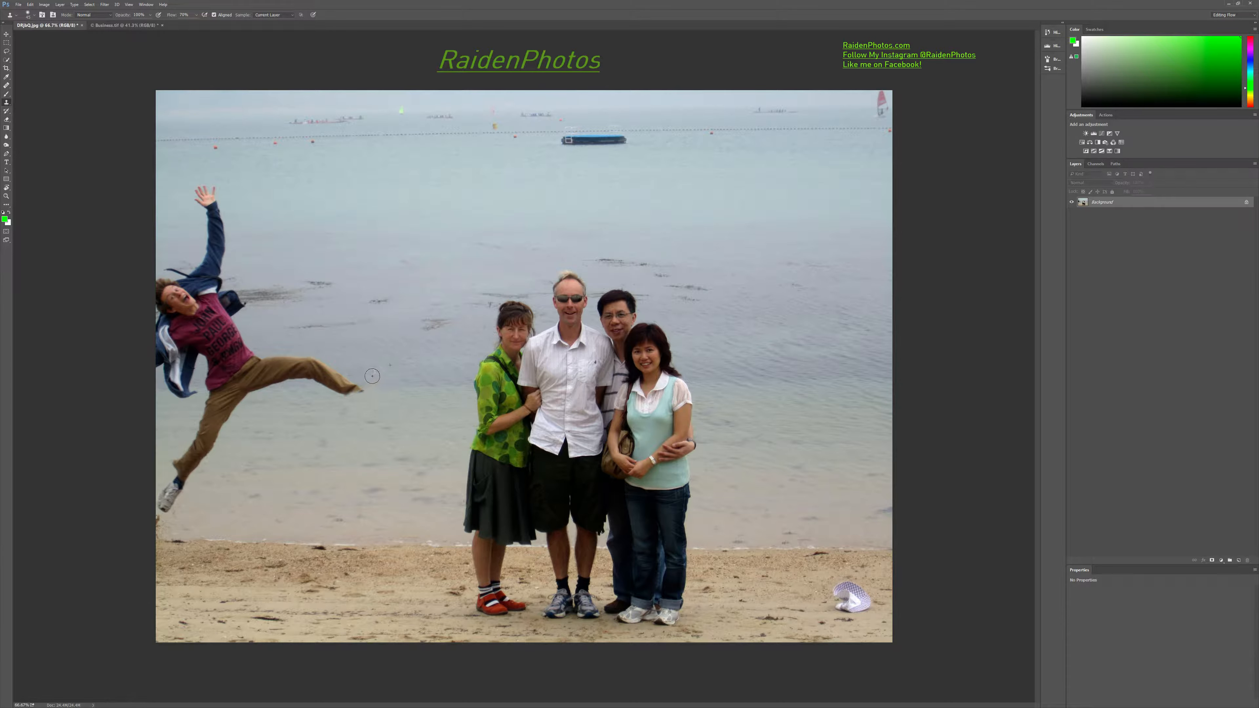
left_click(354, 423, "alt")
mouse_move(363, 393)
left_mouse_down()
mouse_move(331, 390)
mouse_move(347, 372)
mouse_move(297, 365)
mouse_move(322, 372)
mouse_move(305, 372)
mouse_move(320, 380)
mouse_move(315, 392)
mouse_move(326, 388)
mouse_move(312, 380)
mouse_move(326, 381)
left_mouse_up()
left_click(372, 374, "alt")
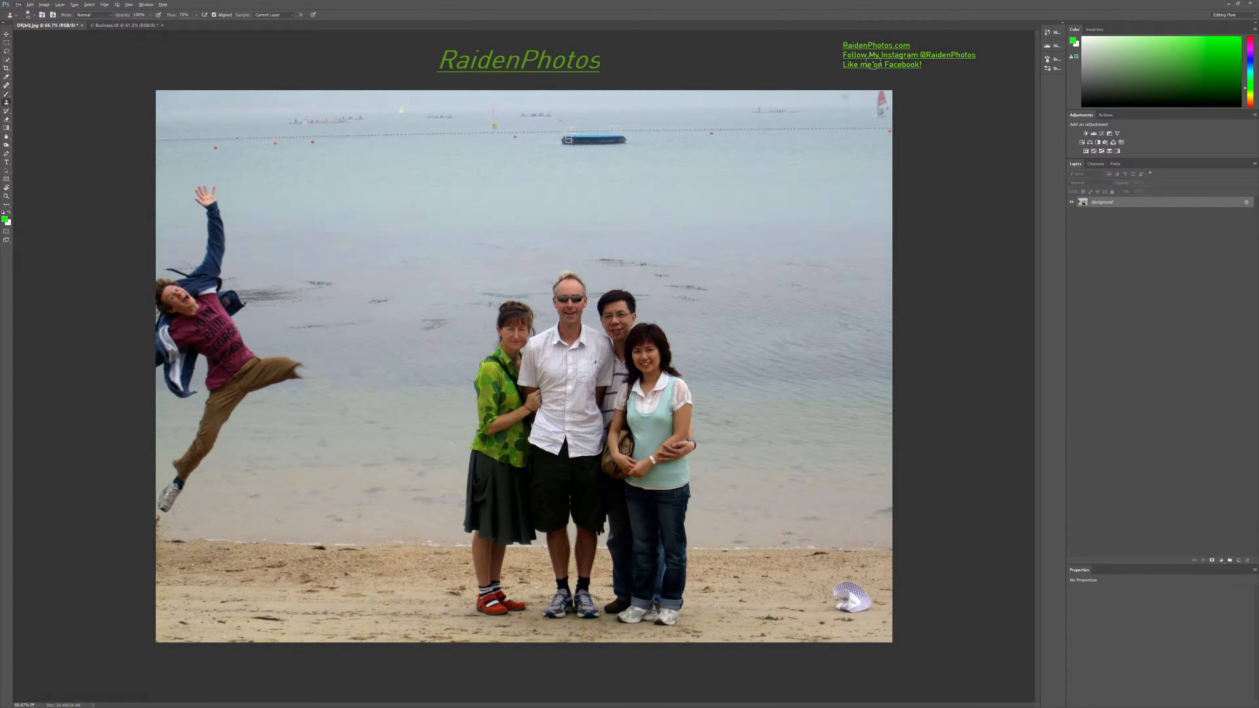
Open the history and revert the beach photo to its original opened state
left_click(1053, 32)
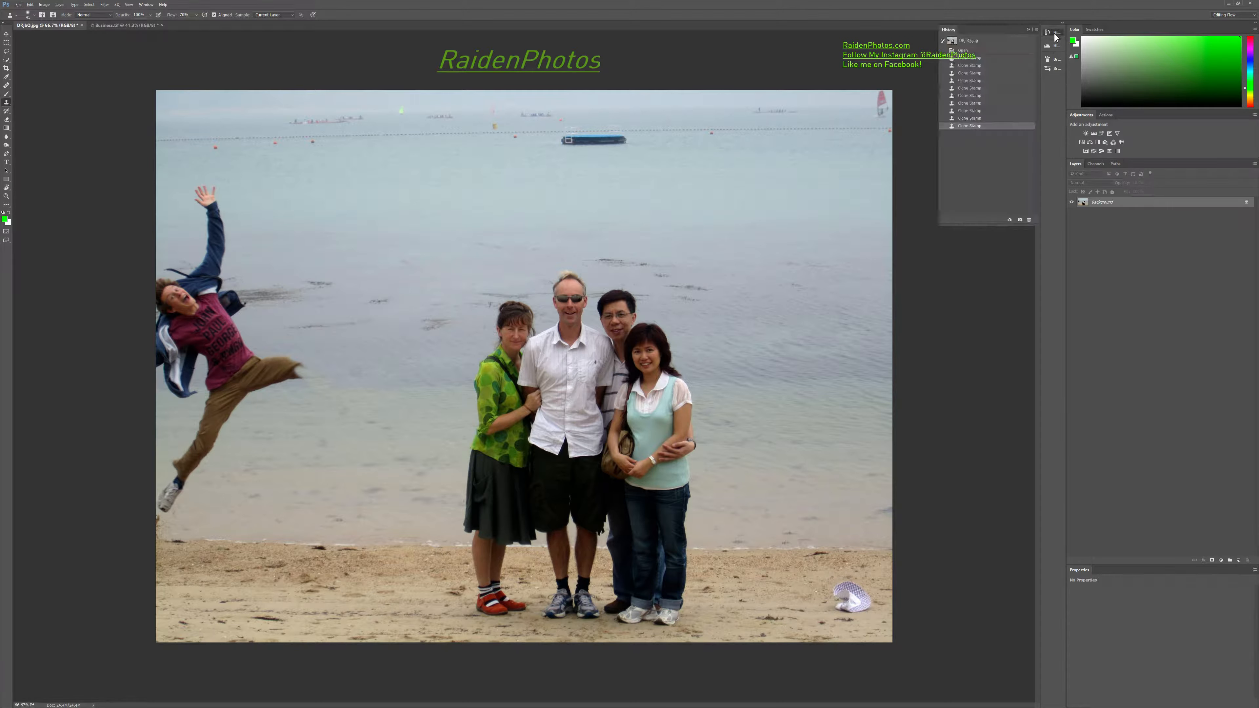
left_click(985, 43)
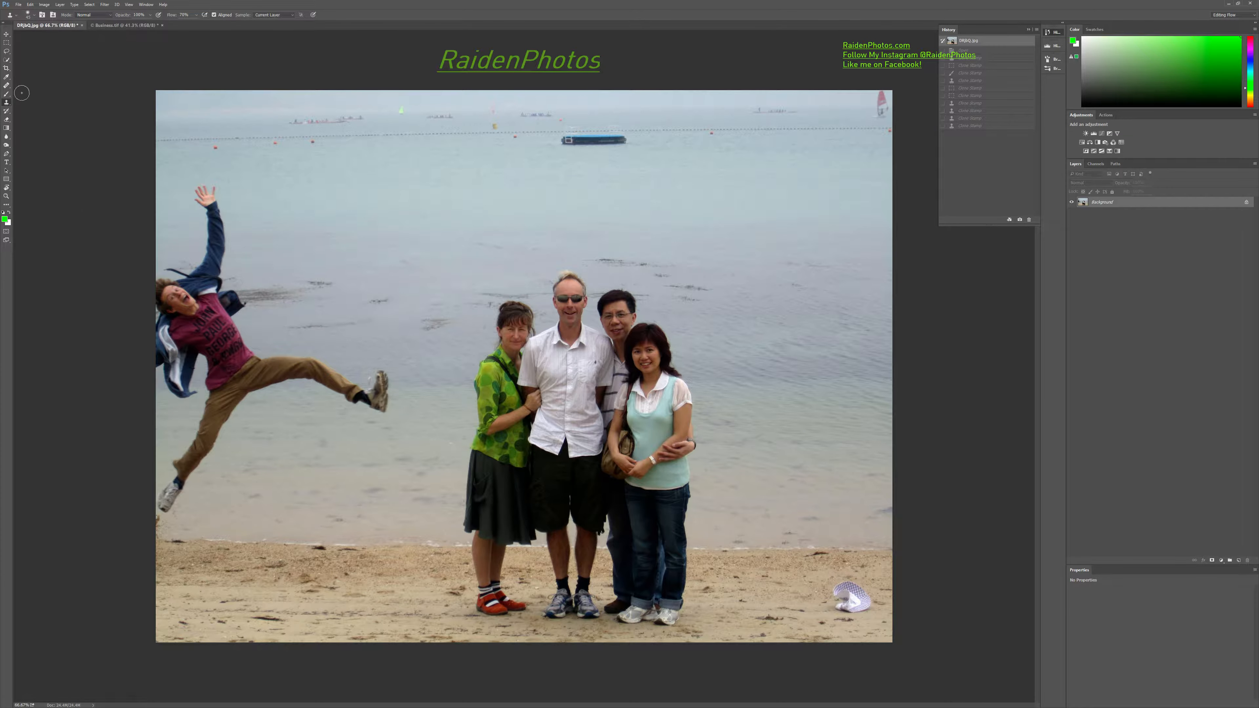
left_click(6, 53)
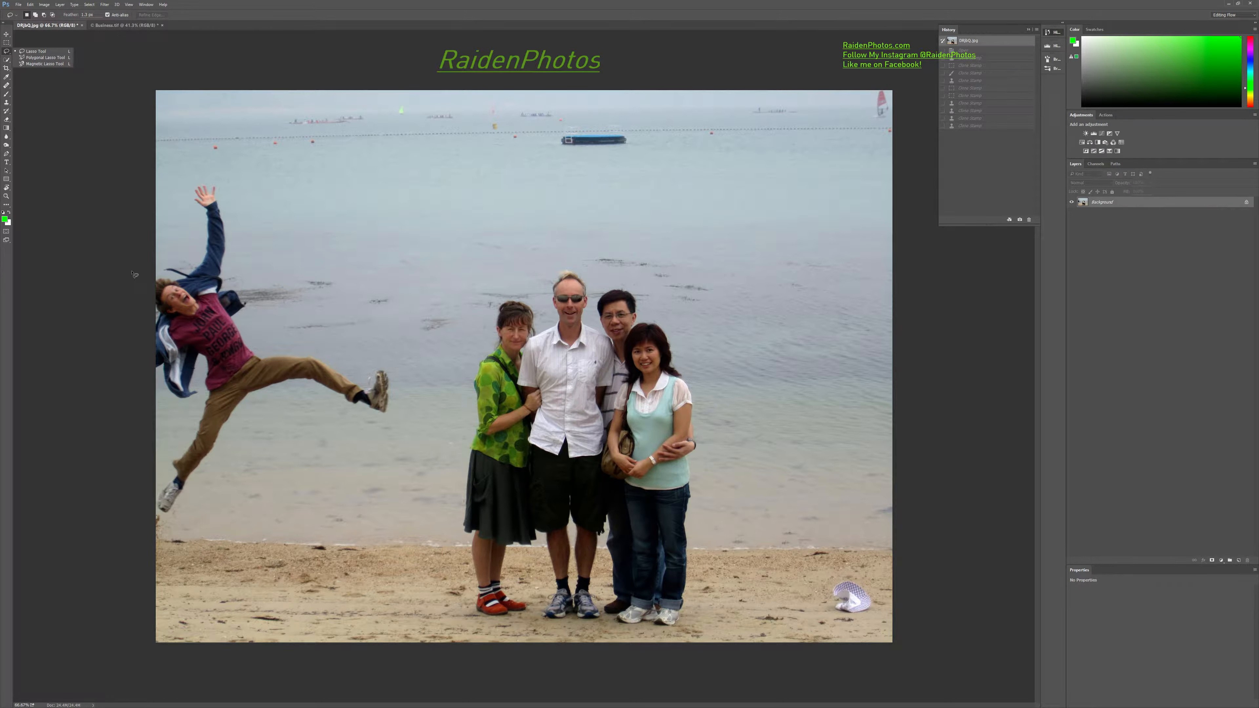
left_click(7, 42)
mouse_move(157, 157)
left_mouse_down()
mouse_move(335, 256)
mouse_move(410, 547)
mouse_move(79, 362)
mouse_move(47, 293)
mouse_move(131, 169)
mouse_move(117, 175)
left_mouse_up()
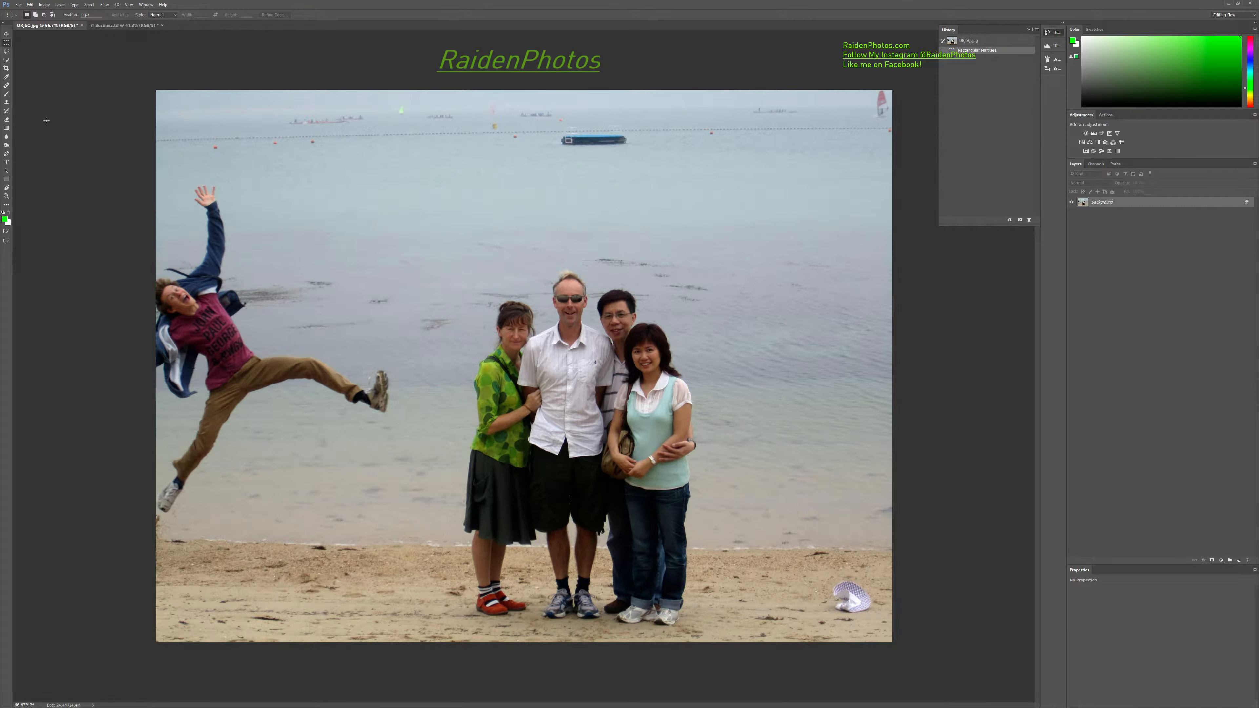
left_click(7, 51)
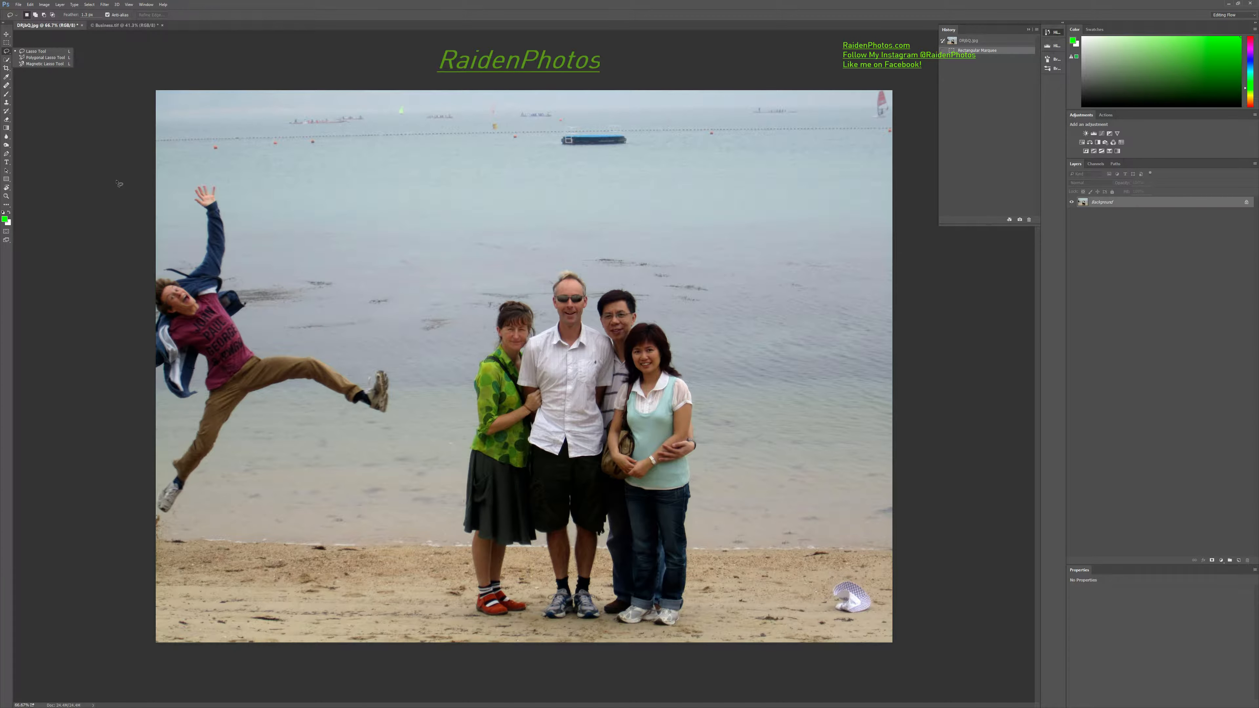
left_click(118, 222)
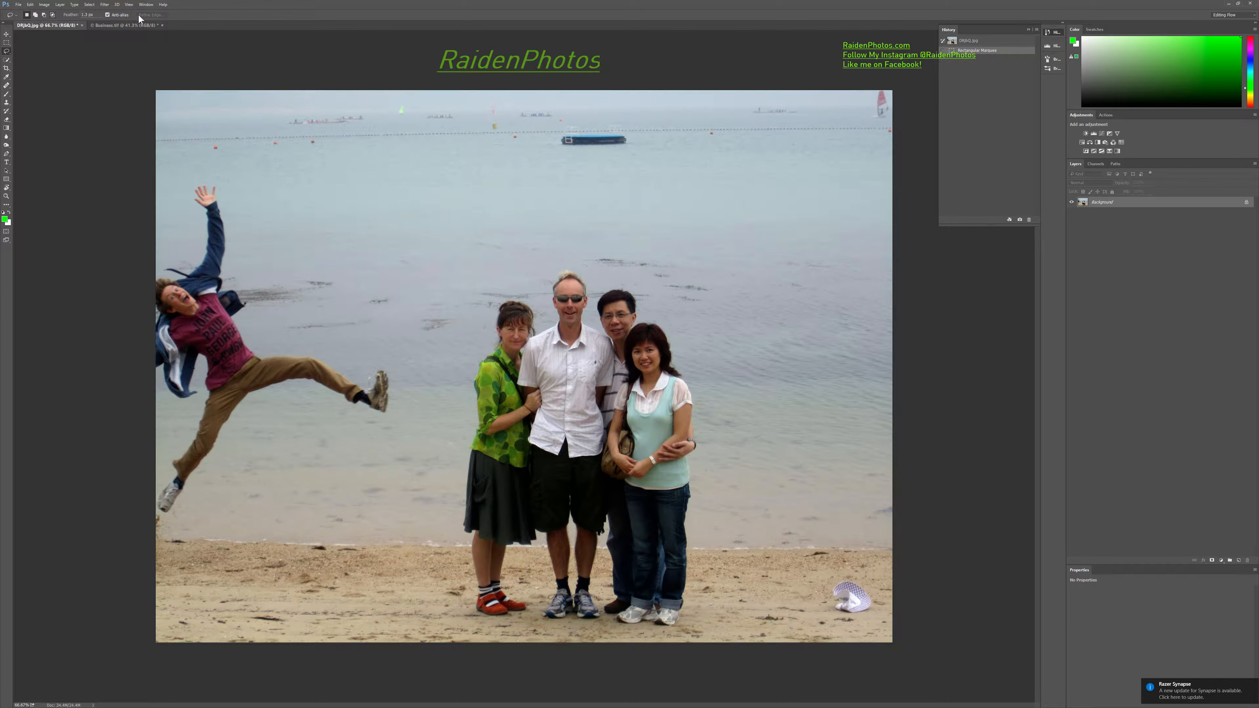
left_click(8, 43)
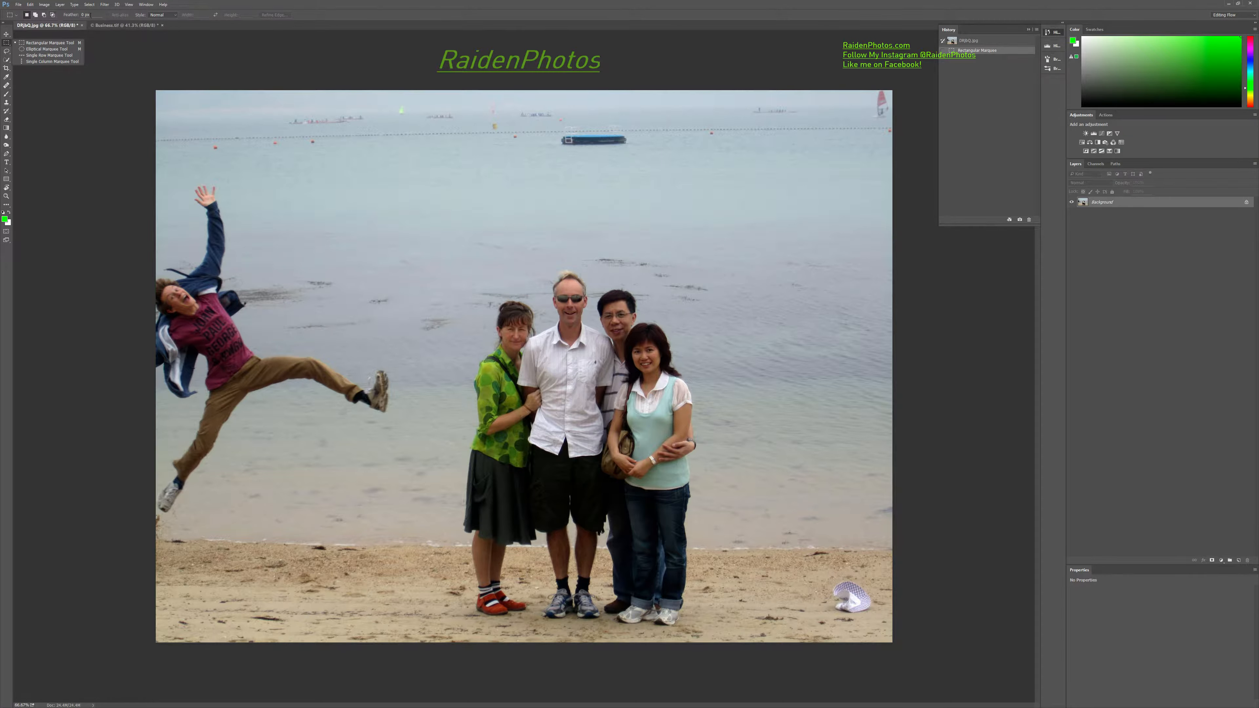
Activate the Lasso tool and adjust its feather amount
key("l")
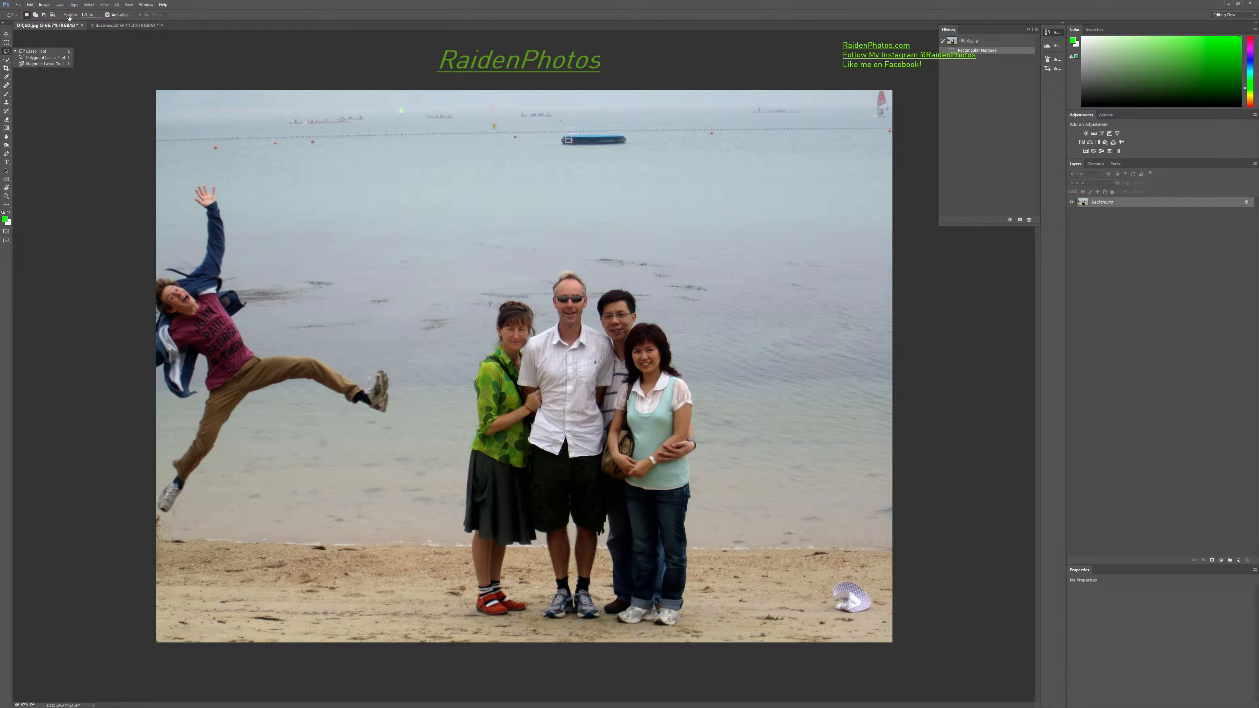
left_click(69, 17)
mouse_move(68, 16)
left_mouse_down()
mouse_move(12, 25)
mouse_move(50, 27)
left_mouse_up()
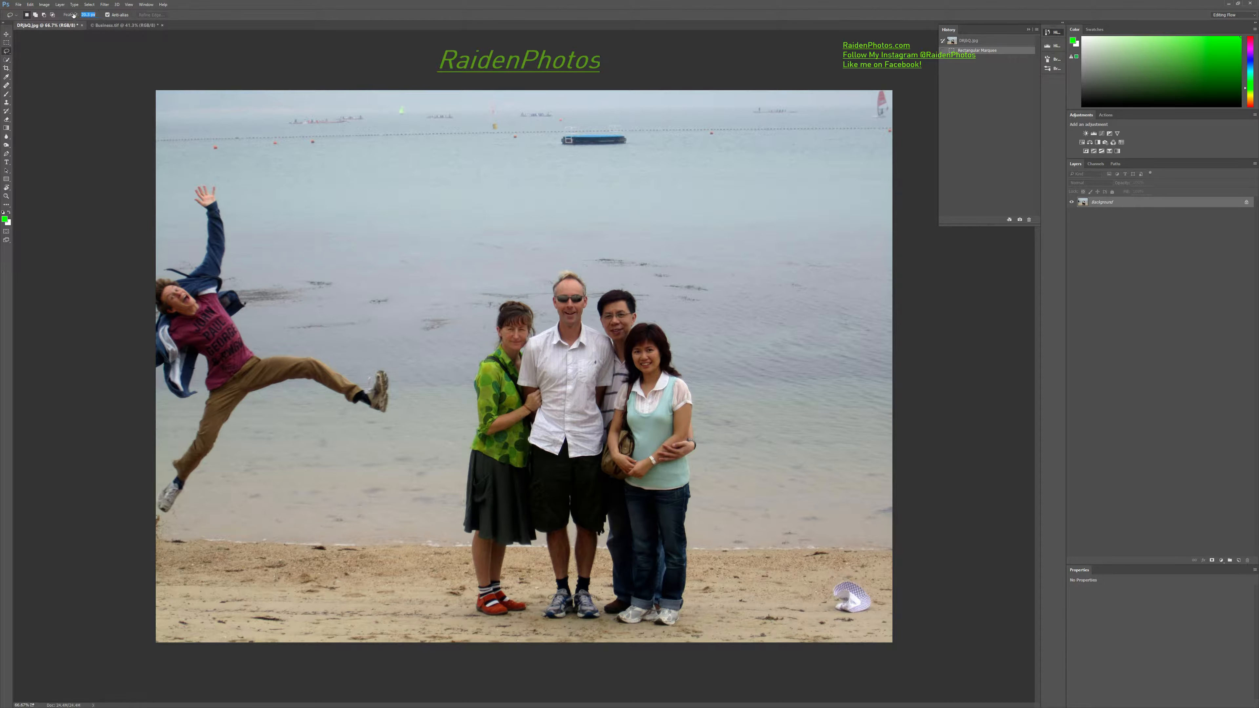
left_click_drag(58, 20, 12, 35)
Draw a loose lasso selection around the entire jumping man, extending past the photo's edge beside him
left_click_drag(152, 265, 164, 264)
mouse_move(197, 216)
left_mouse_down()
mouse_move(184, 192)
mouse_move(200, 174)
mouse_move(233, 194)
mouse_move(231, 212)
left_mouse_up()
left_click_drag(234, 281, 246, 285)
left_click_drag(253, 332, 256, 339)
mouse_move(398, 422)
left_mouse_down()
mouse_move(364, 428)
mouse_move(321, 408)
left_mouse_up()
mouse_move(162, 537)
left_mouse_down()
mouse_move(143, 530)
mouse_move(138, 504)
mouse_move(159, 458)
left_mouse_up()
left_click_drag(121, 364, 85, 258)
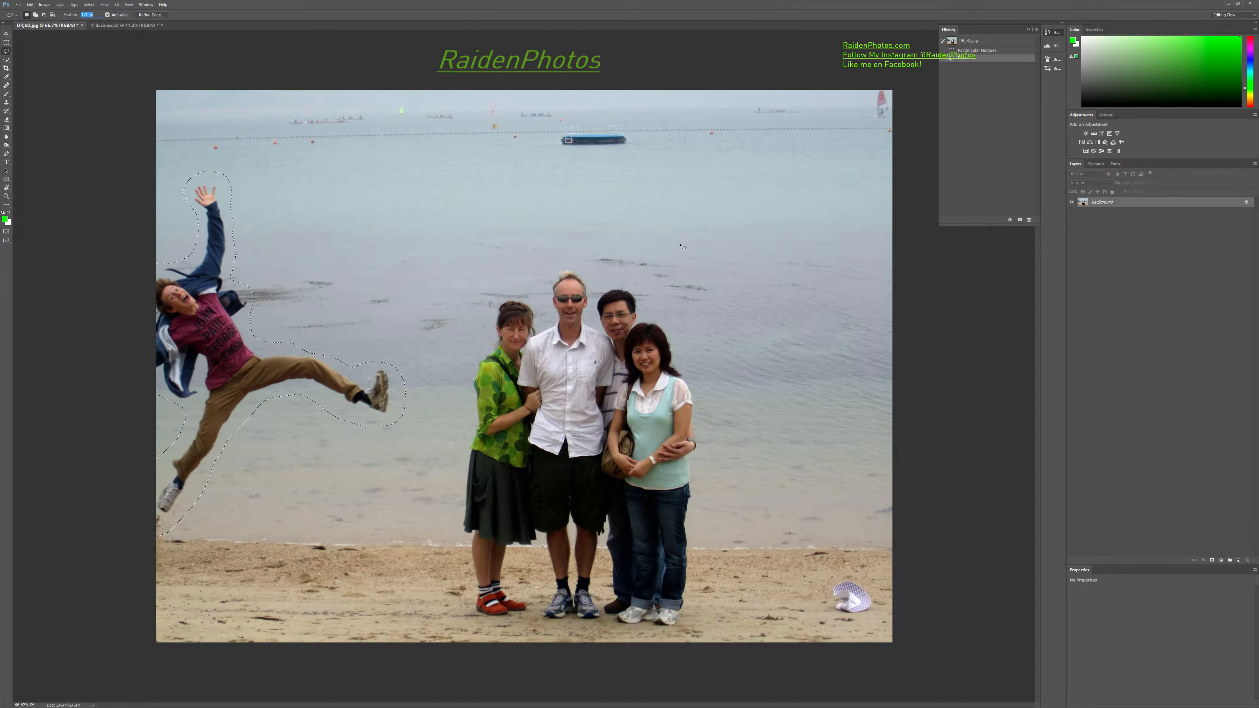
key("shift")
key("BackSpace")
left_click(106, 26)
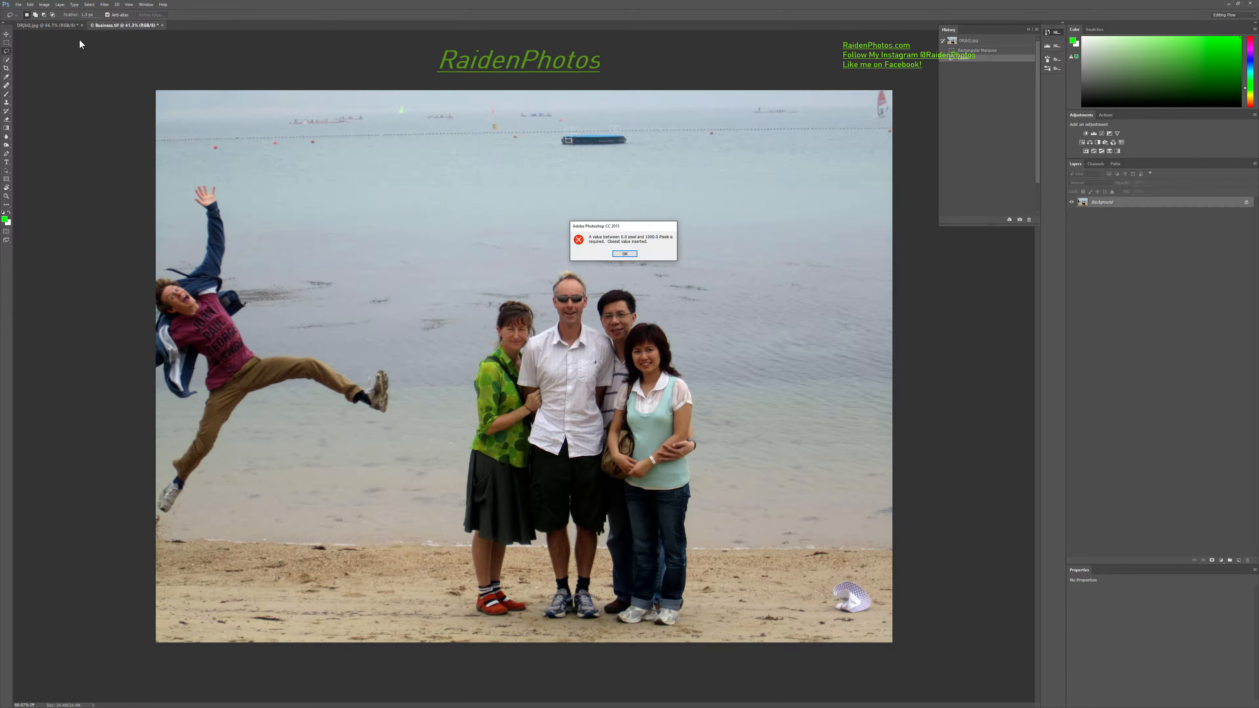
left_click(620, 254)
left_click(47, 25)
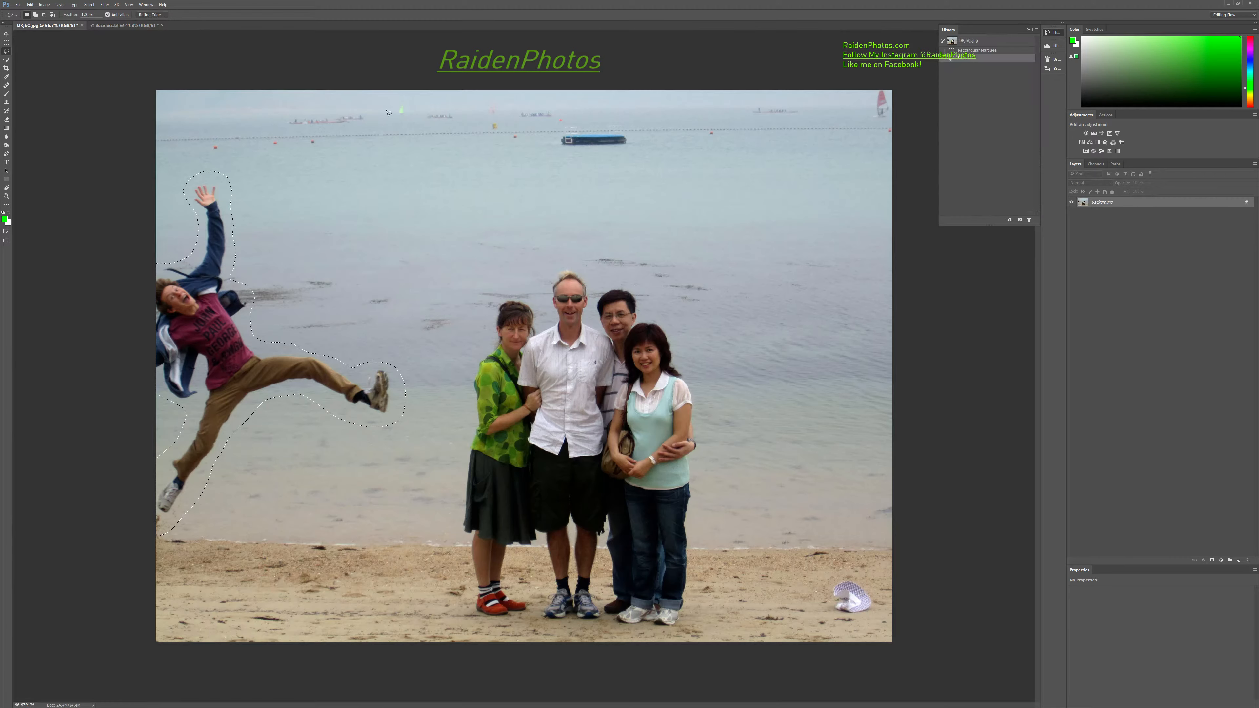
Fill the selection around the jumping man using Content-Aware in Normal mode, then deselect
key("shift")
key("shift+BackSpace")
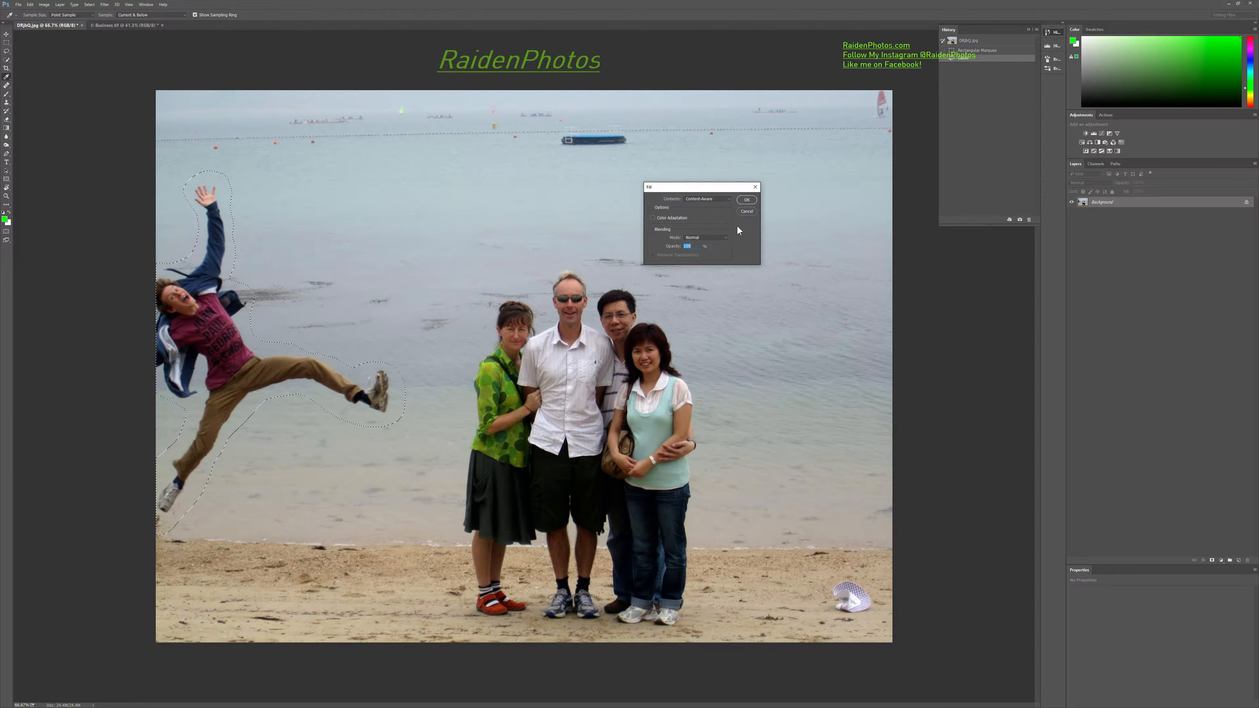
left_click(697, 197)
left_click(747, 200)
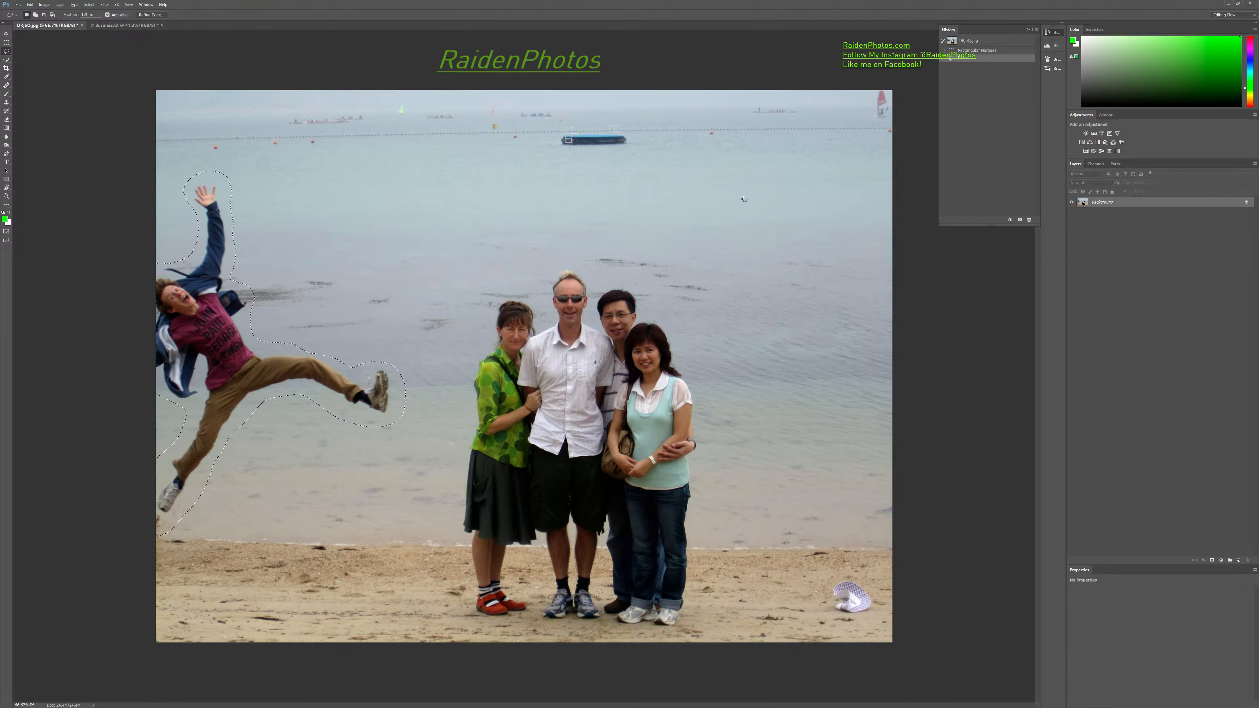
key("ctrl+d")
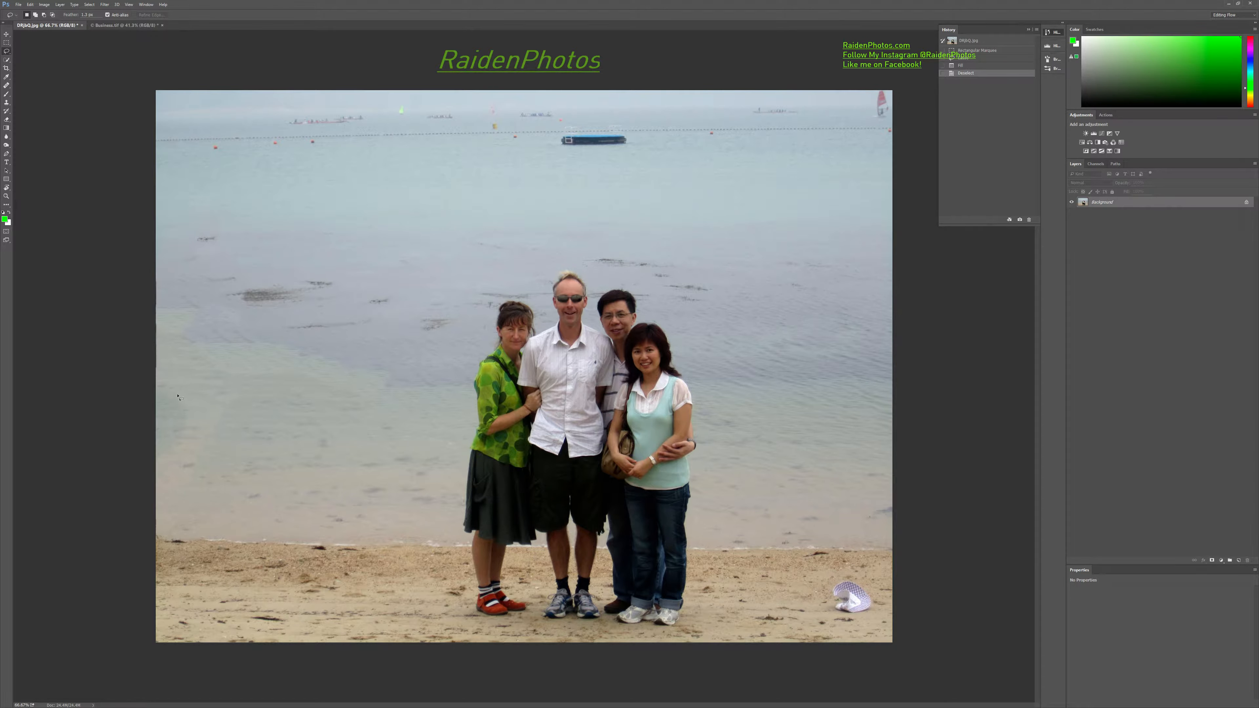
Lasso the uneven shallow-water patch left where the man's lower leg was, fill it with Content-Aware and deselect
mouse_move(226, 469)
left_mouse_down()
mouse_move(156, 464)
mouse_move(164, 393)
left_mouse_up()
key("shift+F5")
key("Return")
key("ctrl+d")
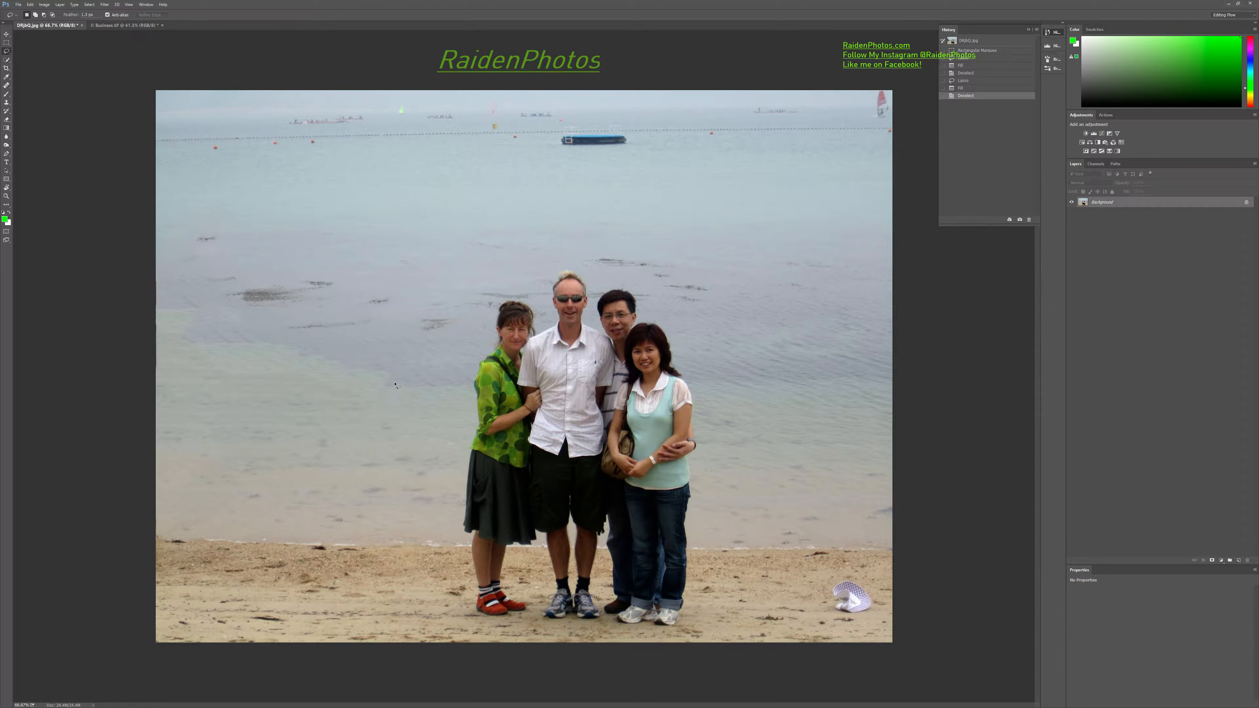
Lasso the mismatched boundary between light and dark water at the photo's left edge, fill it with Content-Aware and deselect
mouse_move(393, 386)
left_mouse_down()
mouse_move(344, 392)
mouse_move(172, 373)
mouse_move(139, 357)
mouse_move(136, 310)
mouse_move(239, 325)
left_mouse_up()
mouse_move(316, 350)
left_mouse_down()
mouse_move(390, 367)
mouse_move(401, 384)
left_mouse_up()
key("shift+BackSpace")
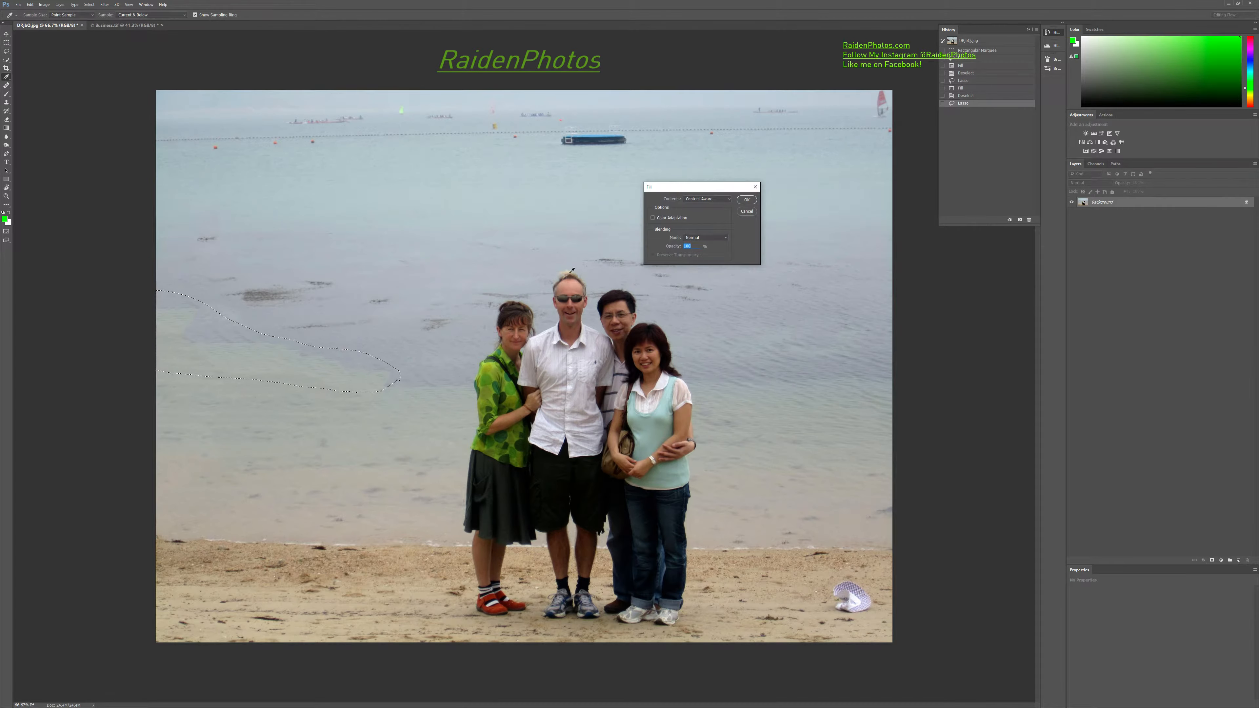
left_click(747, 200)
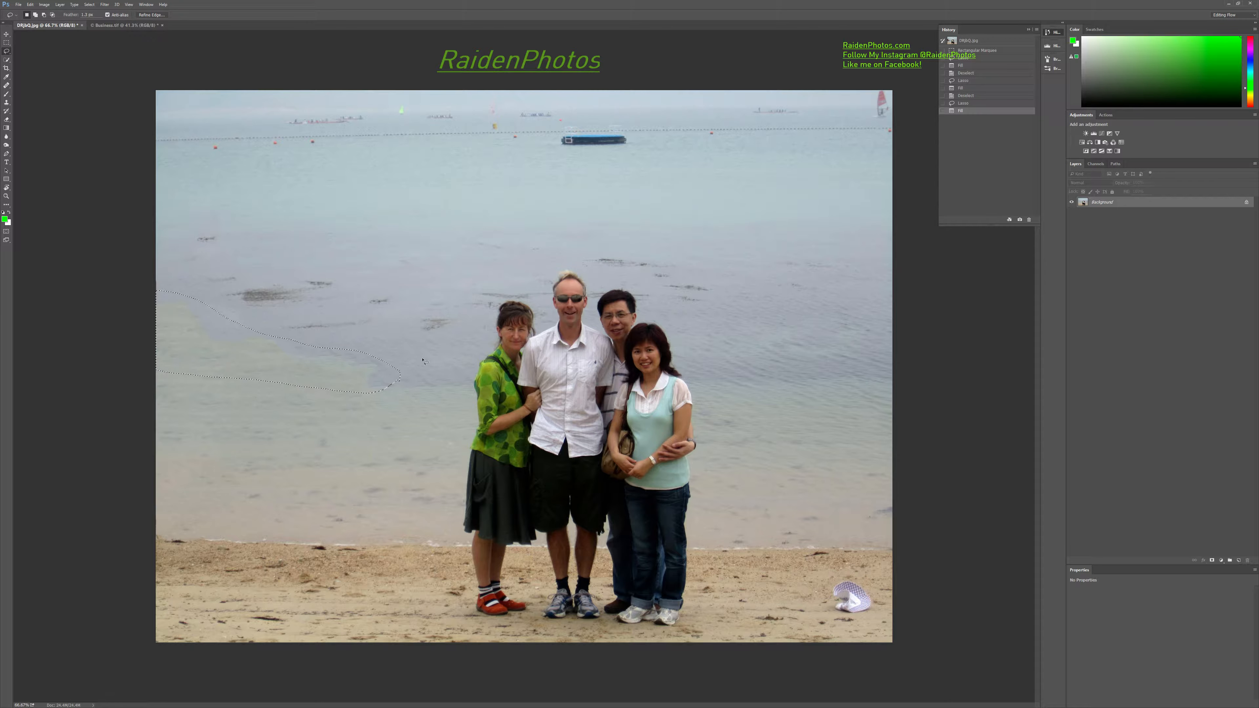
key("ctrl+d")
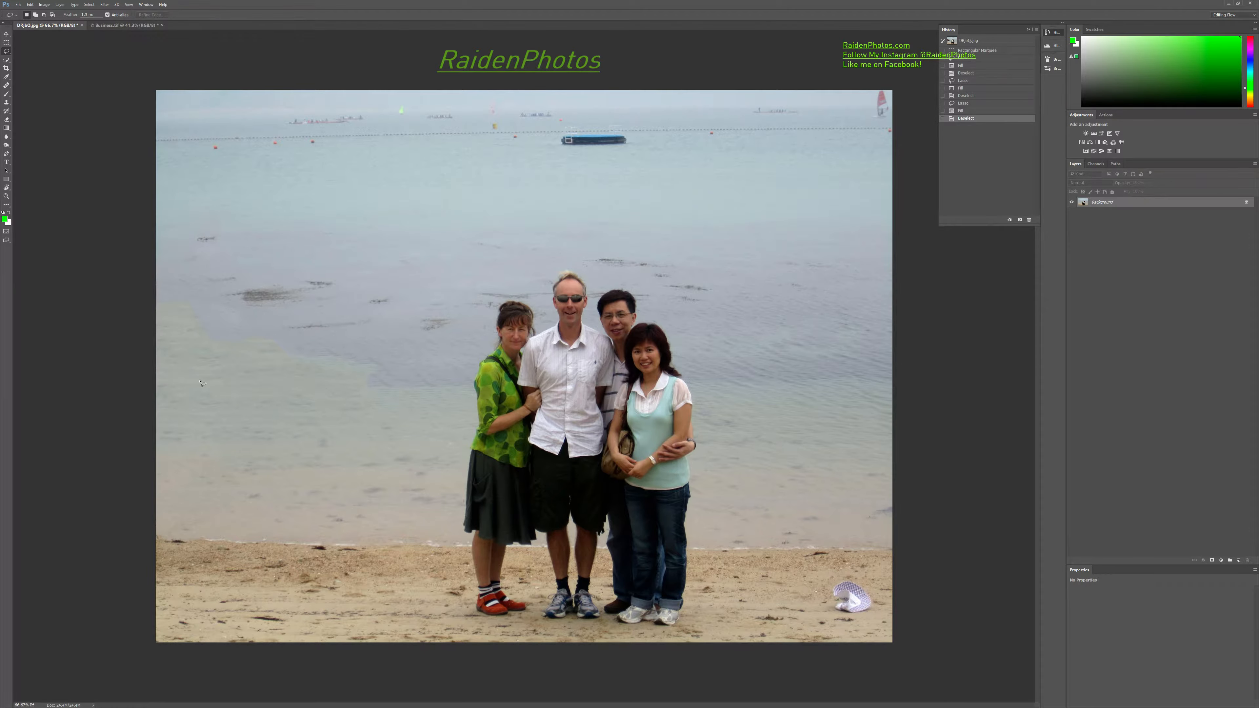
left_click(6, 102)
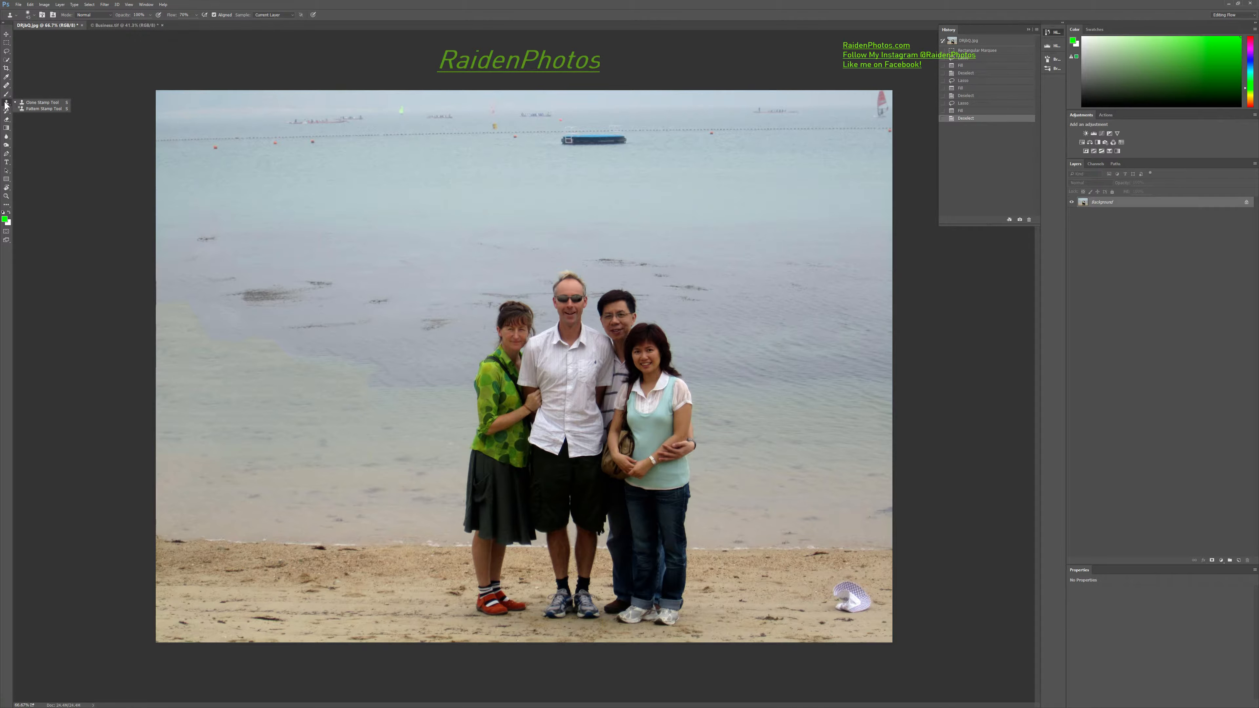
left_click(69, 76)
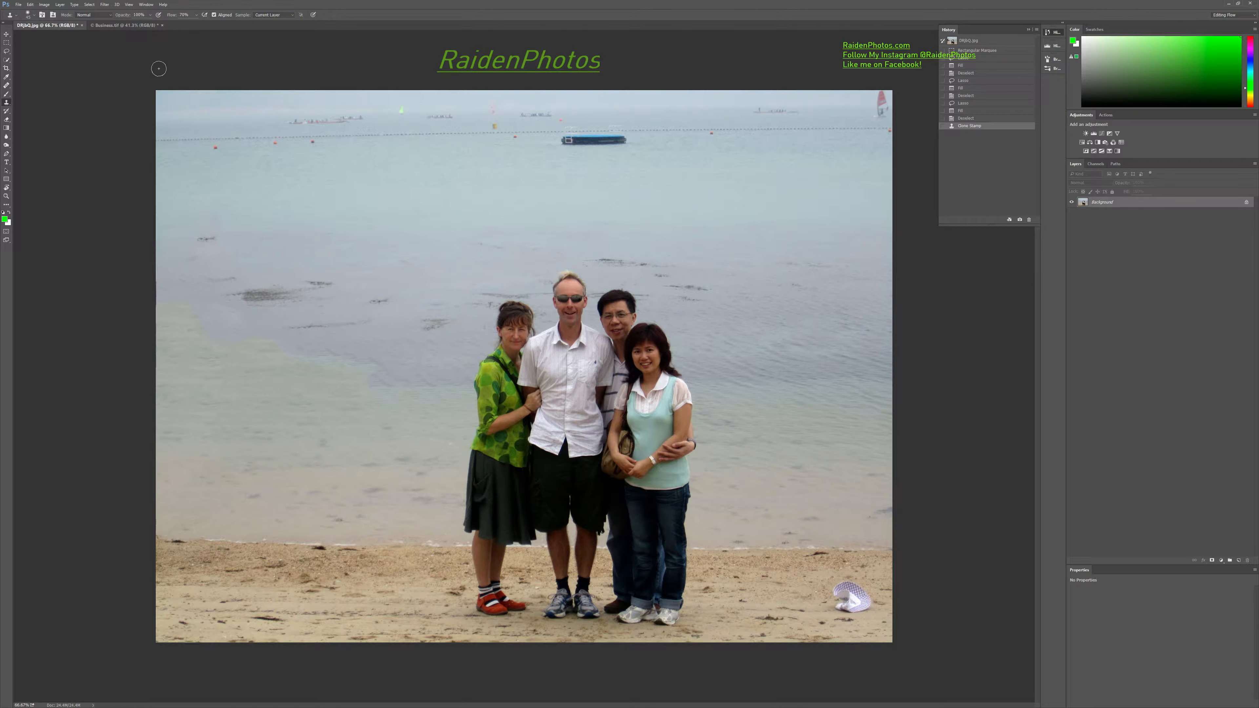
Switch to the businesswoman portrait document, collapse the history list and hide the rulers
left_click(111, 26)
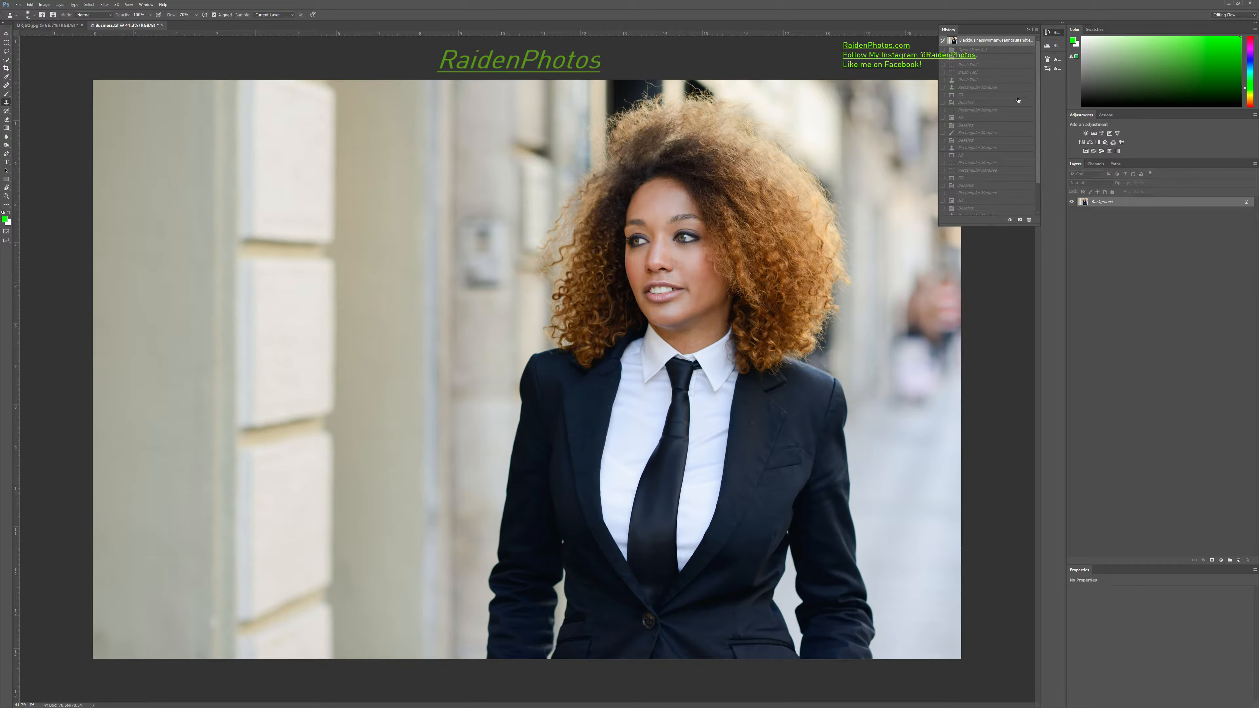
left_click(1025, 28)
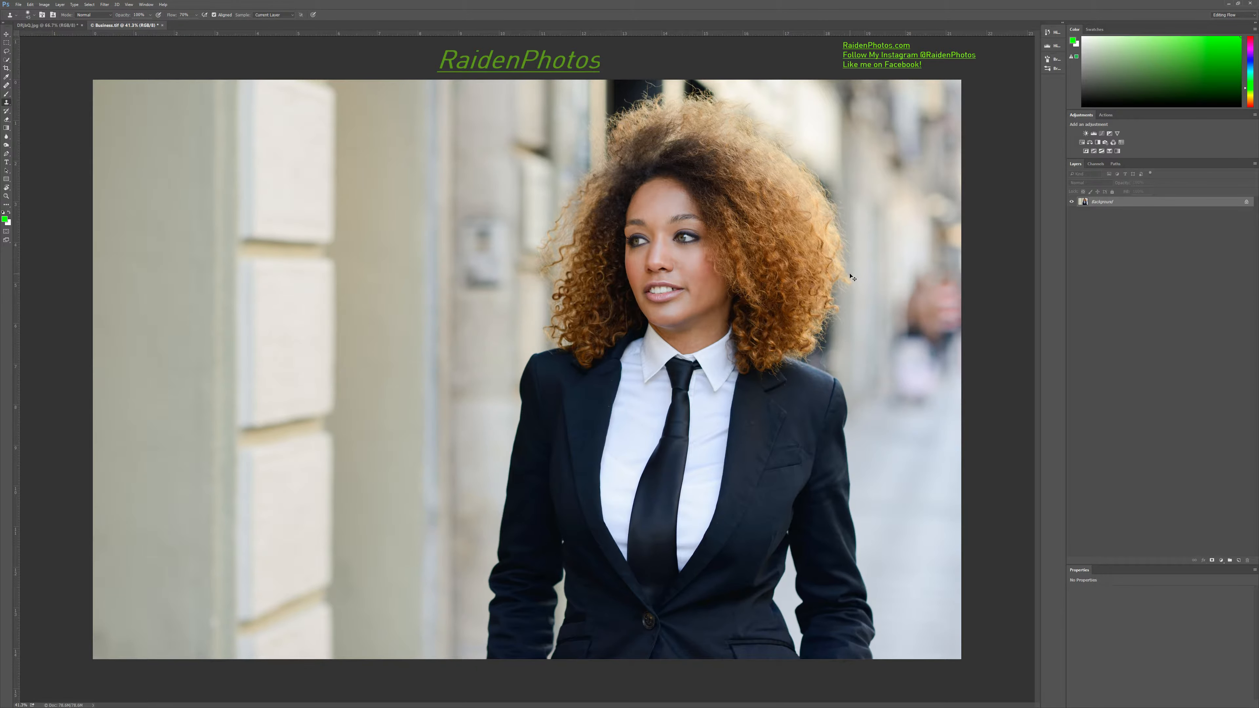
key("ctrl+r")
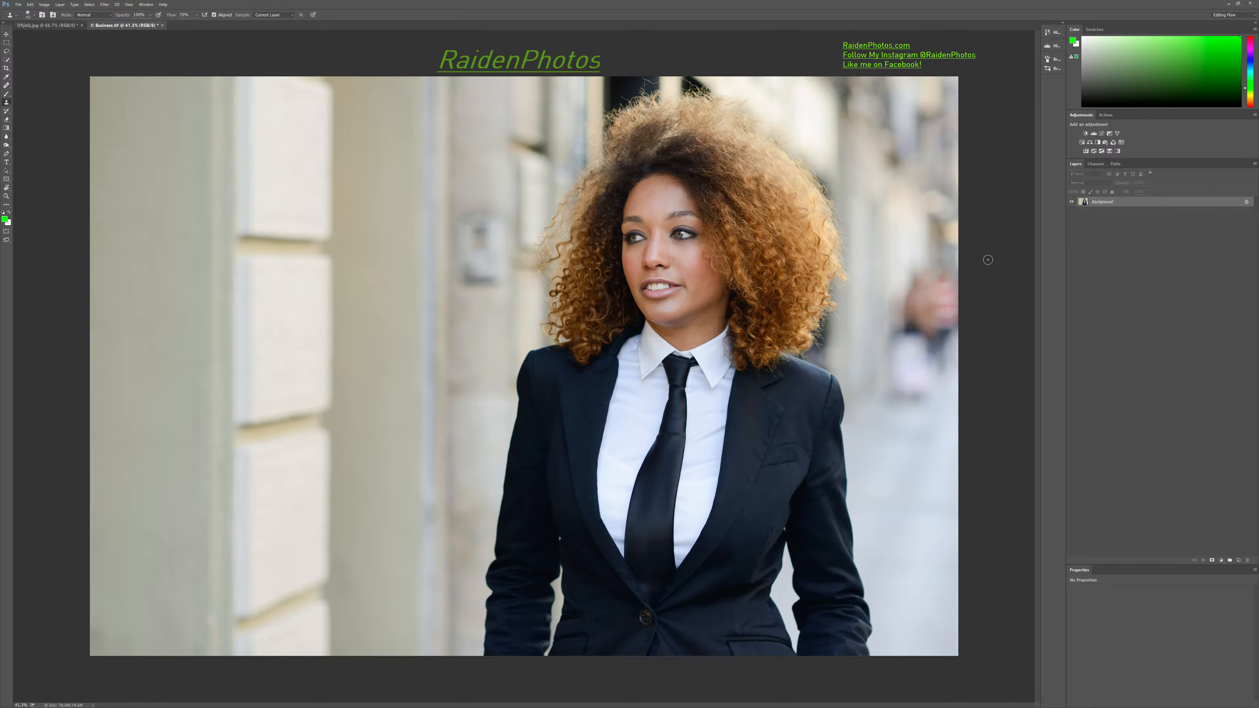
Rotate the portrait's canvas view by 180 degrees
key("r")
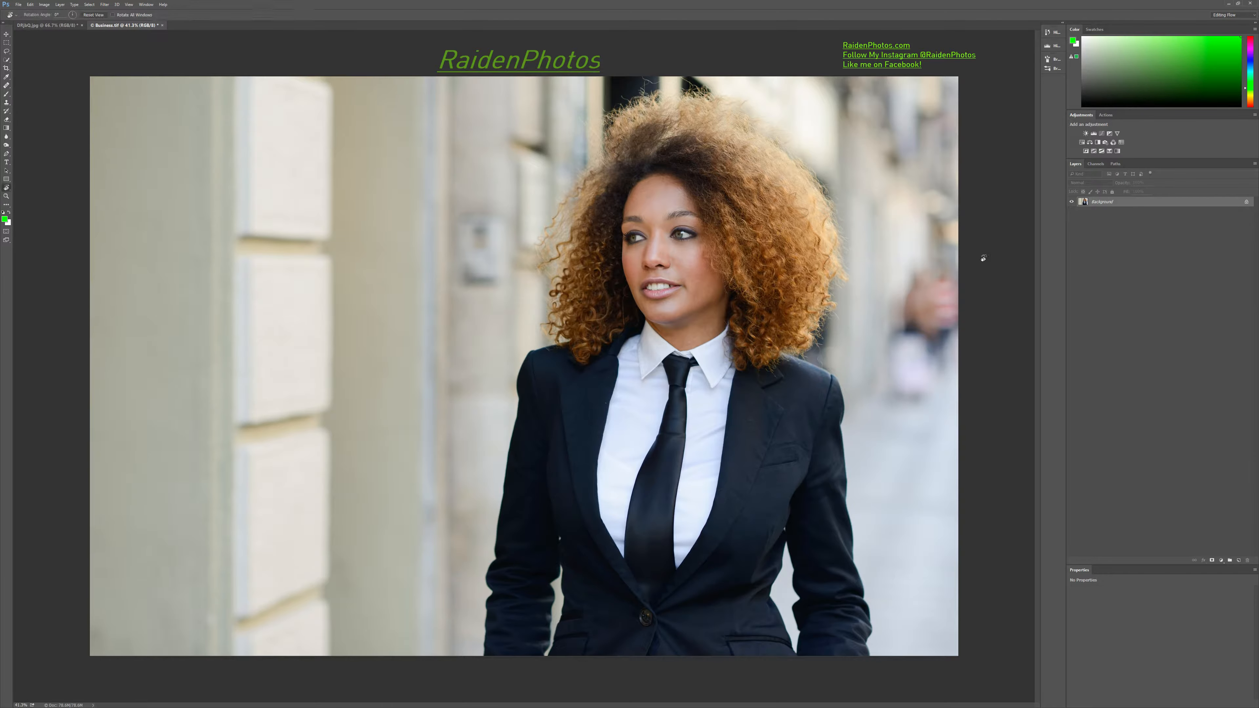
left_click_drag(979, 236, 404, 403)
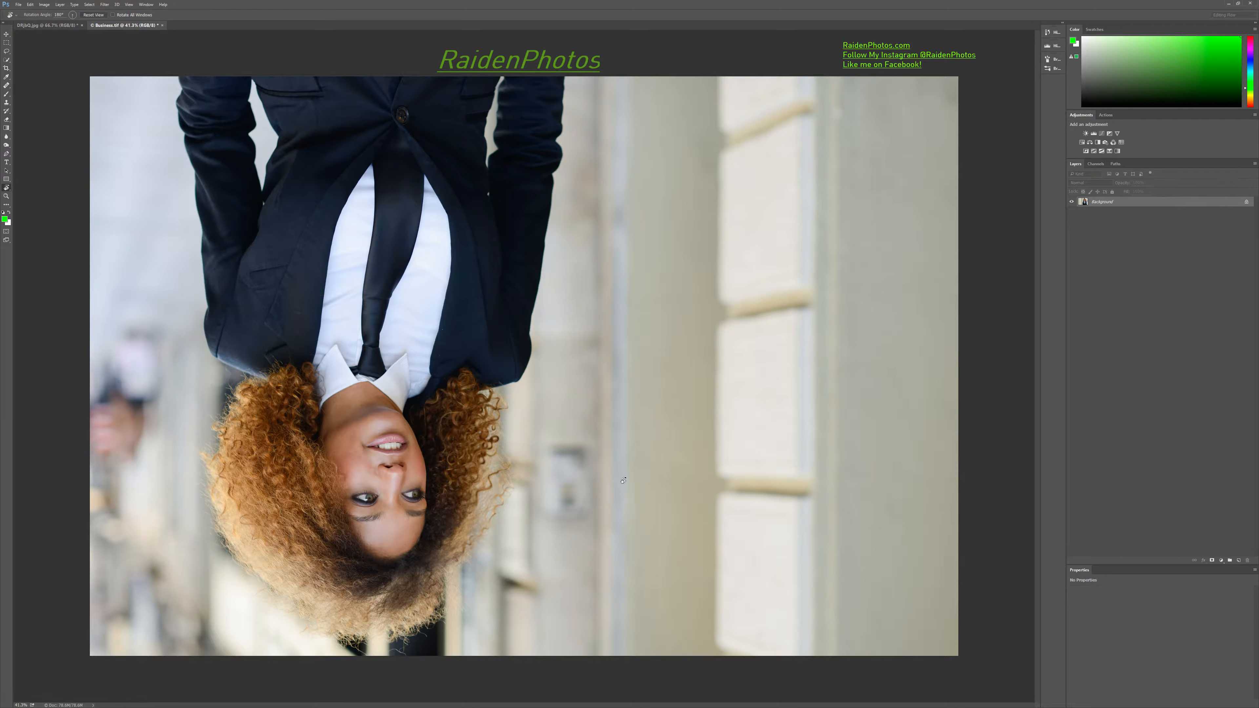
On a new layer, brush green outlines around the blurred pedestrians, wall box and window frame, and return the view upright
key("l")
key("b")
left_click(1238, 561)
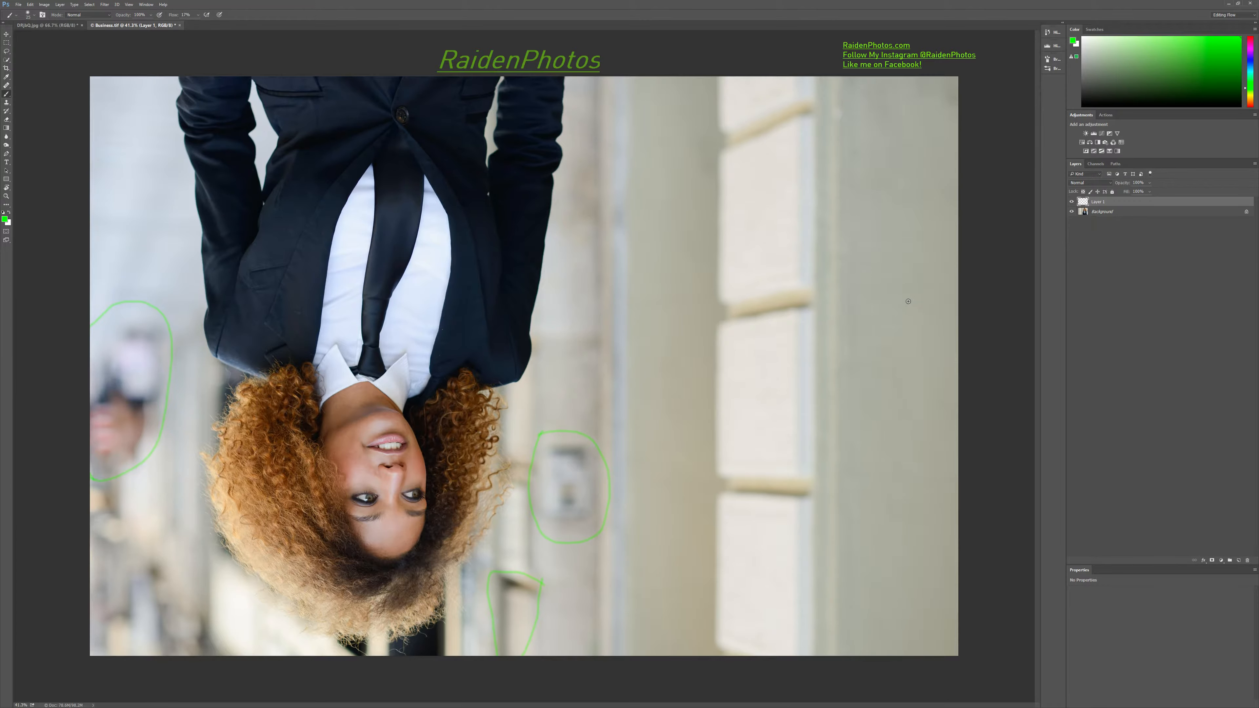
key("ctrl+z")
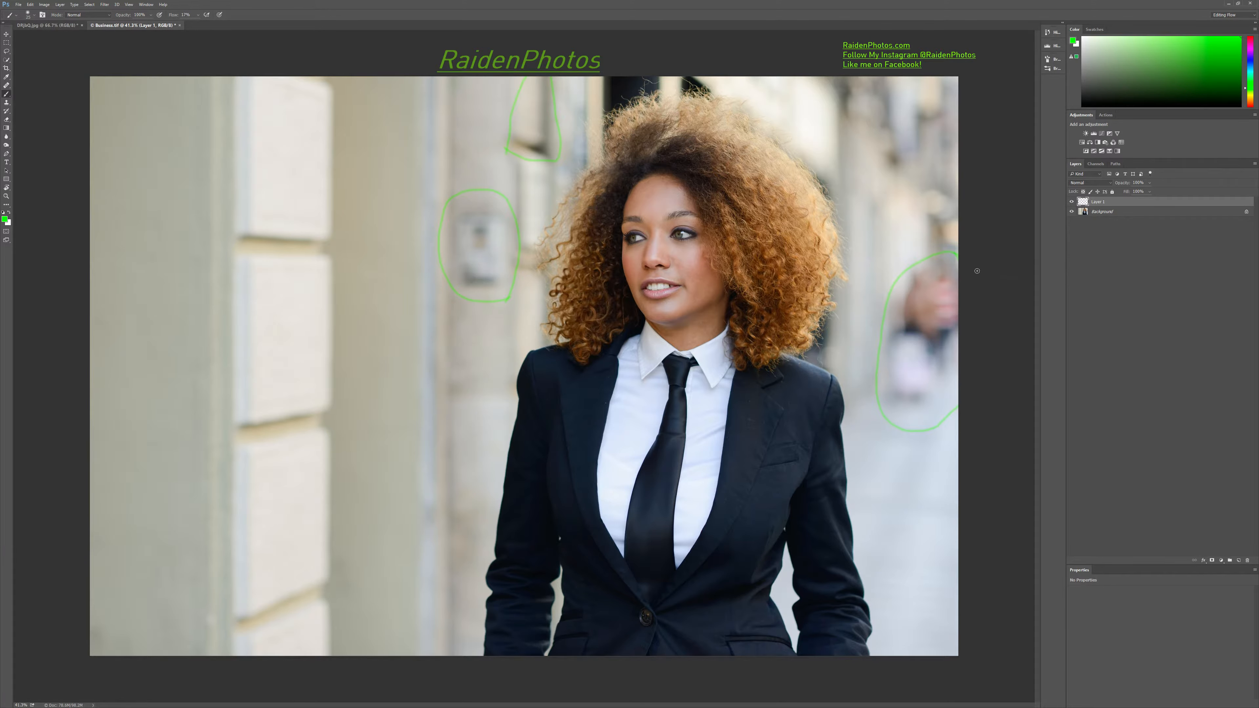
Toggle the visibility of the green outline layer and leave it hidden
left_click(1071, 203)
left_click(1071, 203)
left_click(1072, 202)
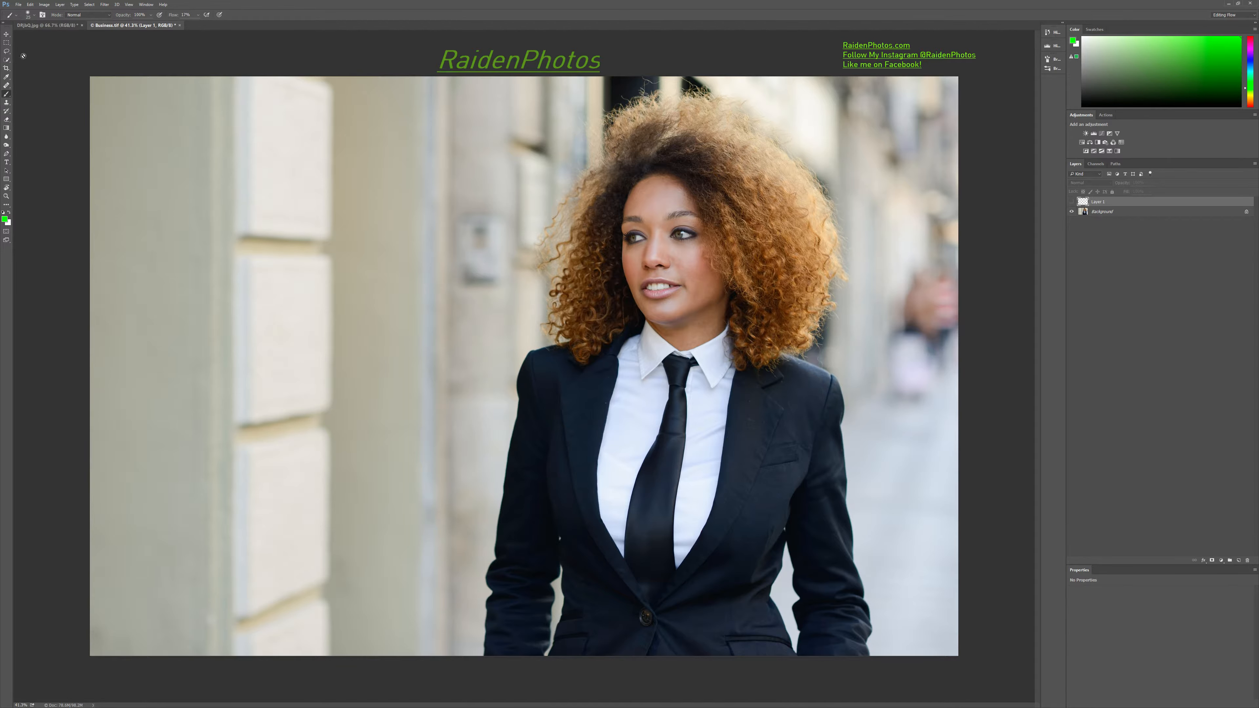
Marquee-select the blurred wall box beside the woman and try a Content-Aware fill on the hidden outline layer
left_click(7, 43)
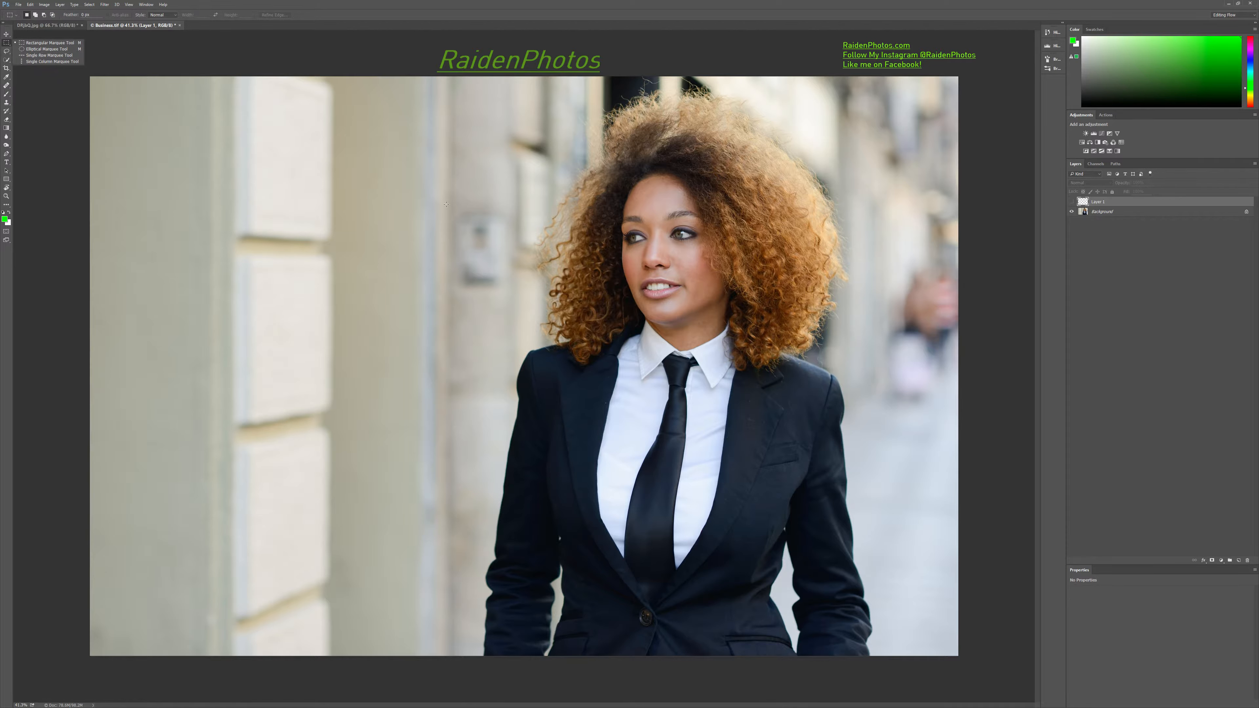
left_click_drag(454, 210, 510, 292)
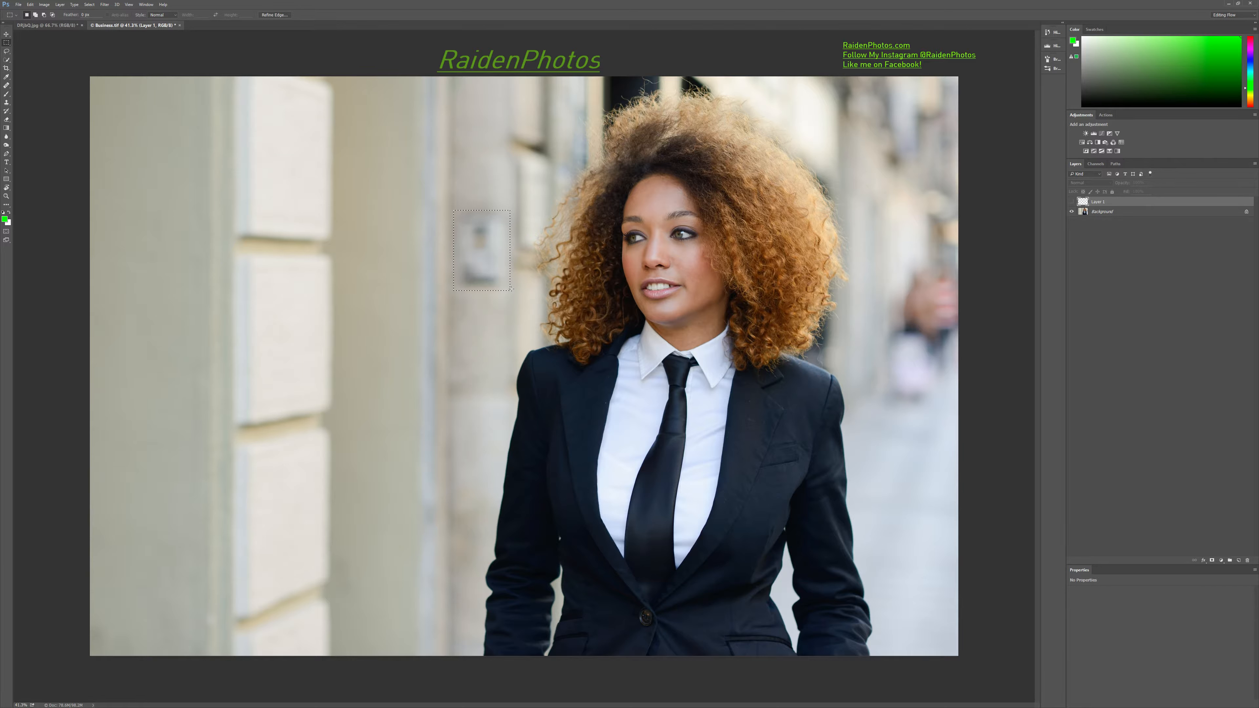
key("shift+BackSpace")
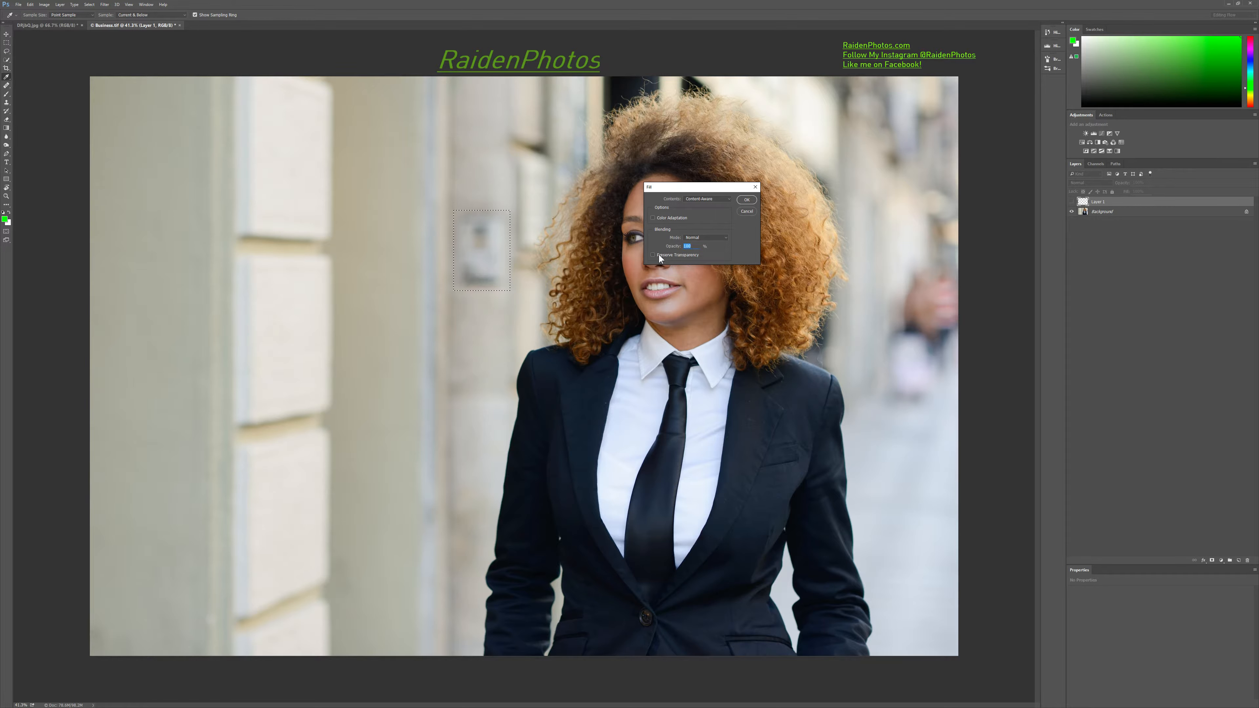
left_click(748, 202)
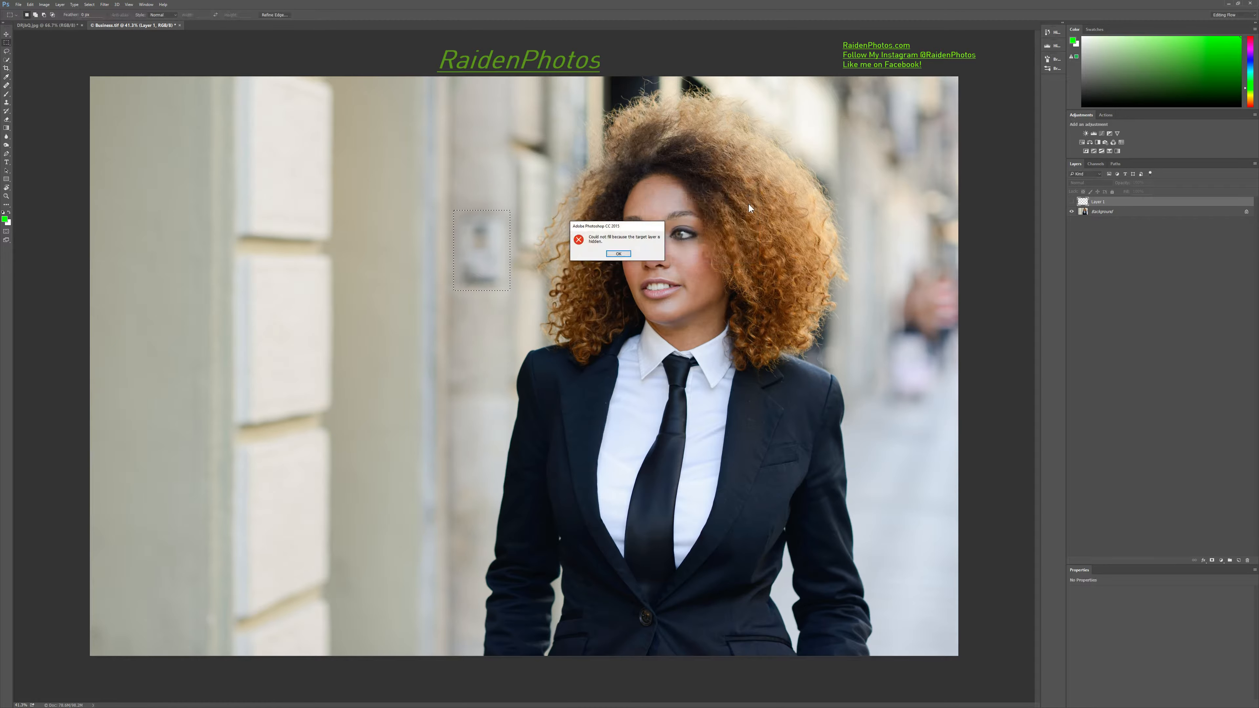
left_click(629, 254)
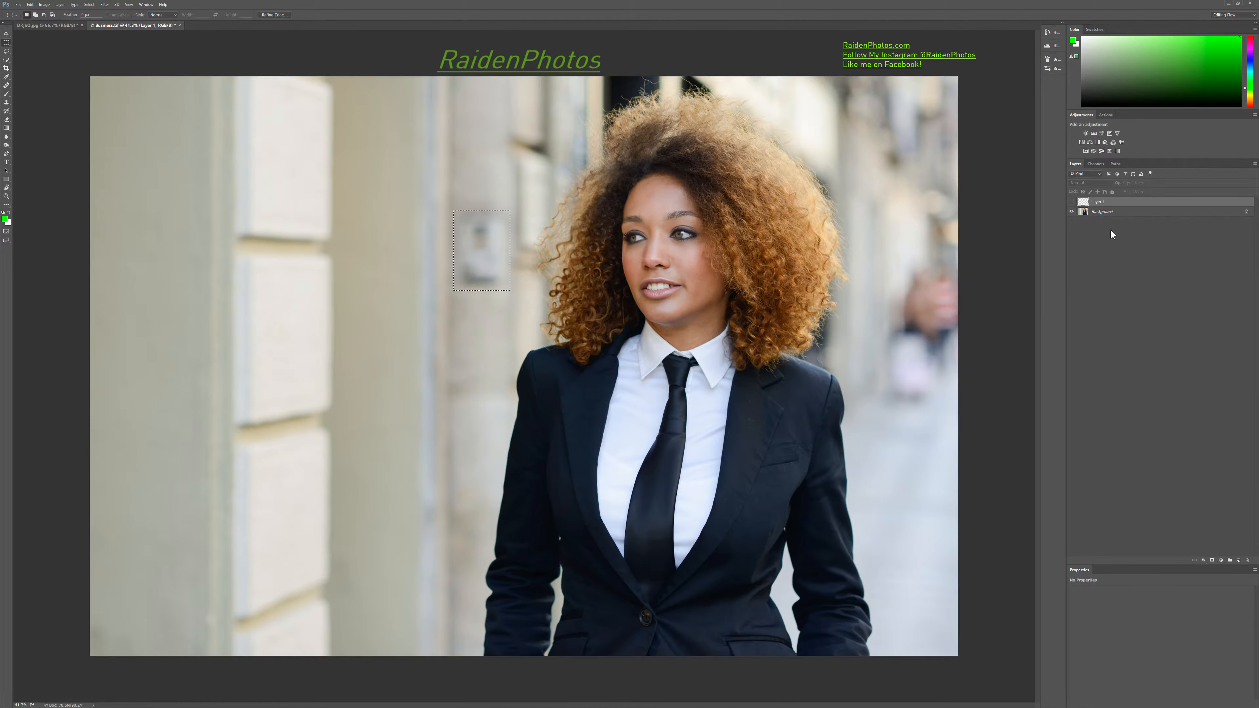
Activate the Background layer and replace the selected wall box using Content-Aware Fill
left_click(1138, 213)
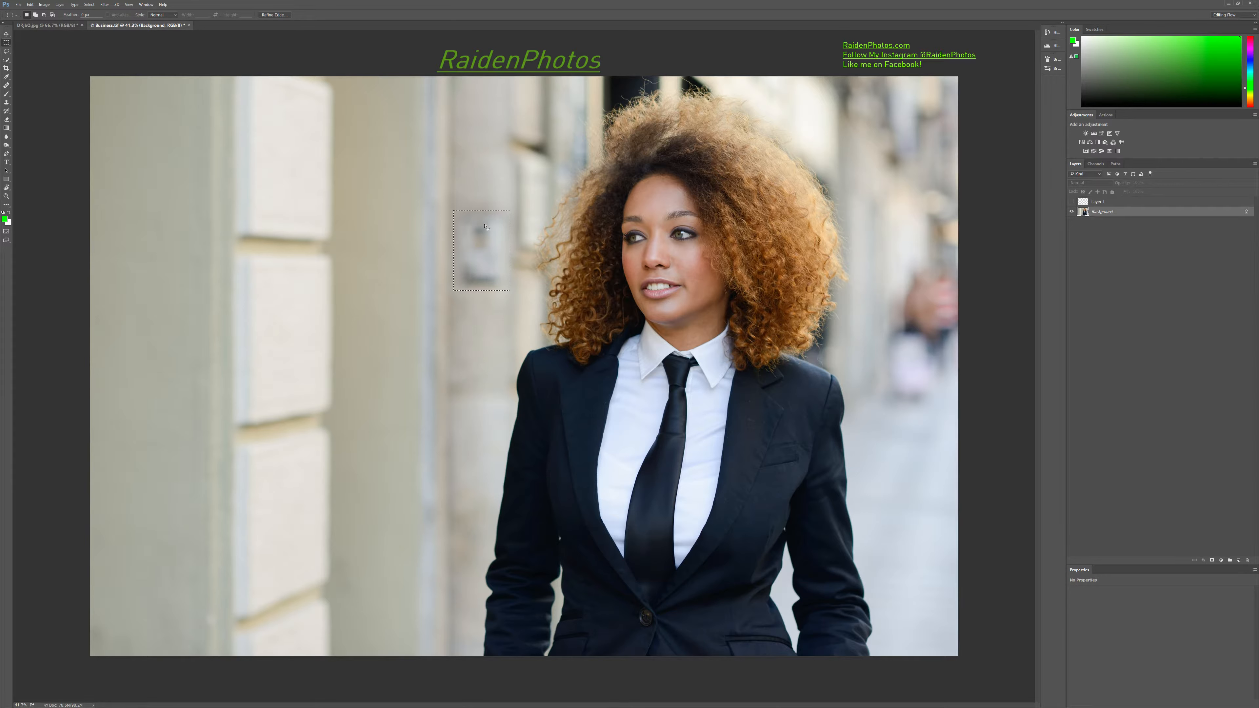
key("shift+F5")
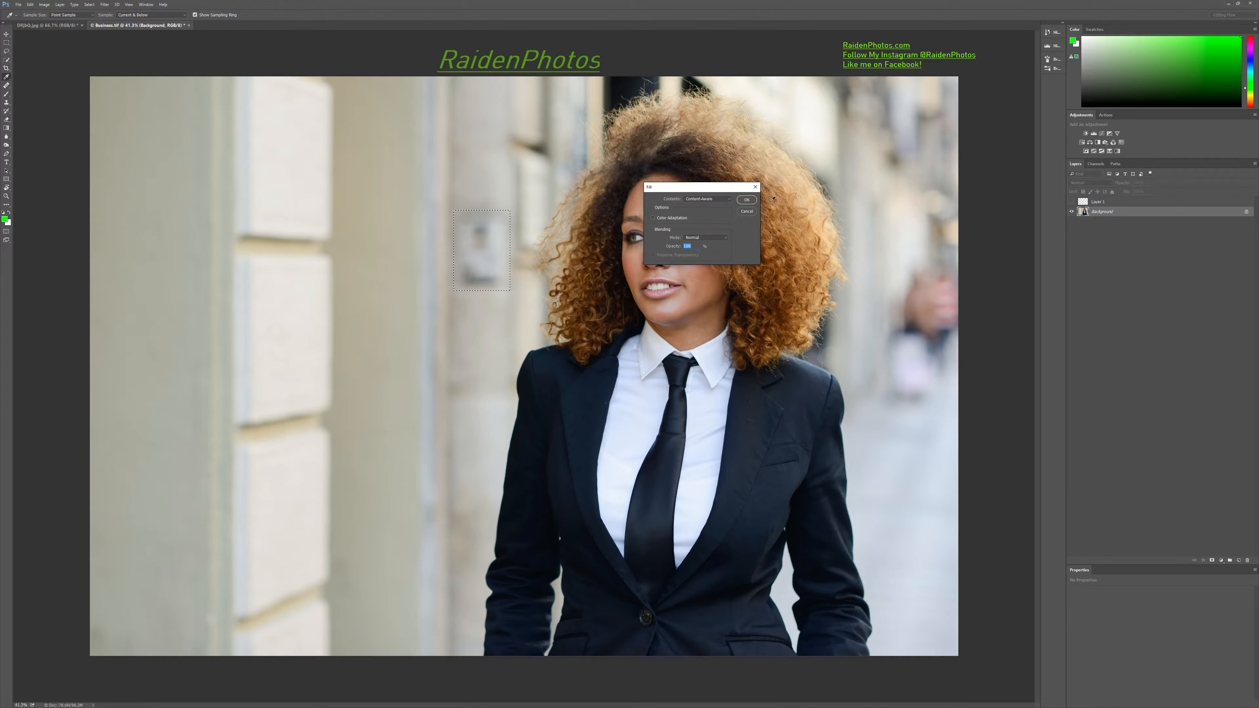
left_click(747, 199)
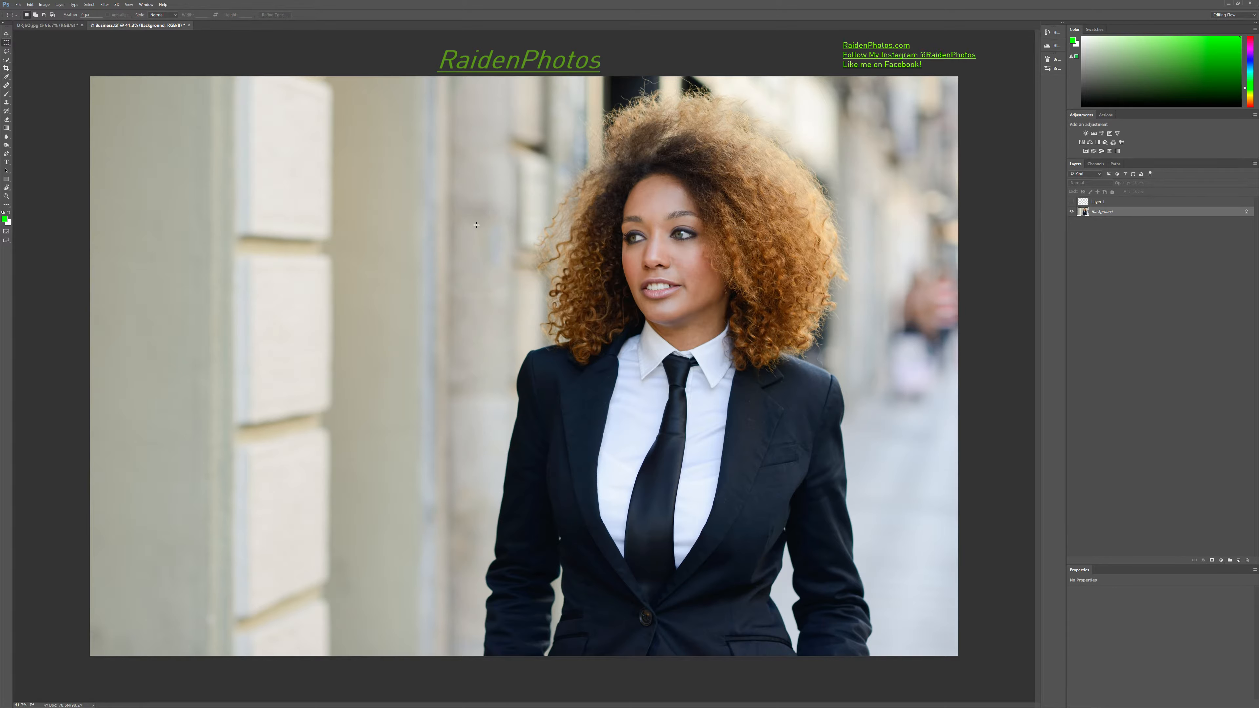
Clean two smaller rectangular patches where the wall box was with Content-Aware Fill, and clear the selection
left_click_drag(471, 222, 513, 277)
key("shift+BackSpace")
key("Return")
left_click_drag(488, 234, 507, 266)
key("shift+BackSpace")
key("Return")
key("ctrl+d")
Blend the wall strip below the removed box and the patch across its upper part with Content-Aware Fill, deselecting each
left_click_drag(460, 284, 504, 305)
key("shift+BackSpace")
key("Return")
key("ctrl+d")
left_click_drag(459, 193, 508, 254)
key("shift+BackSpace")
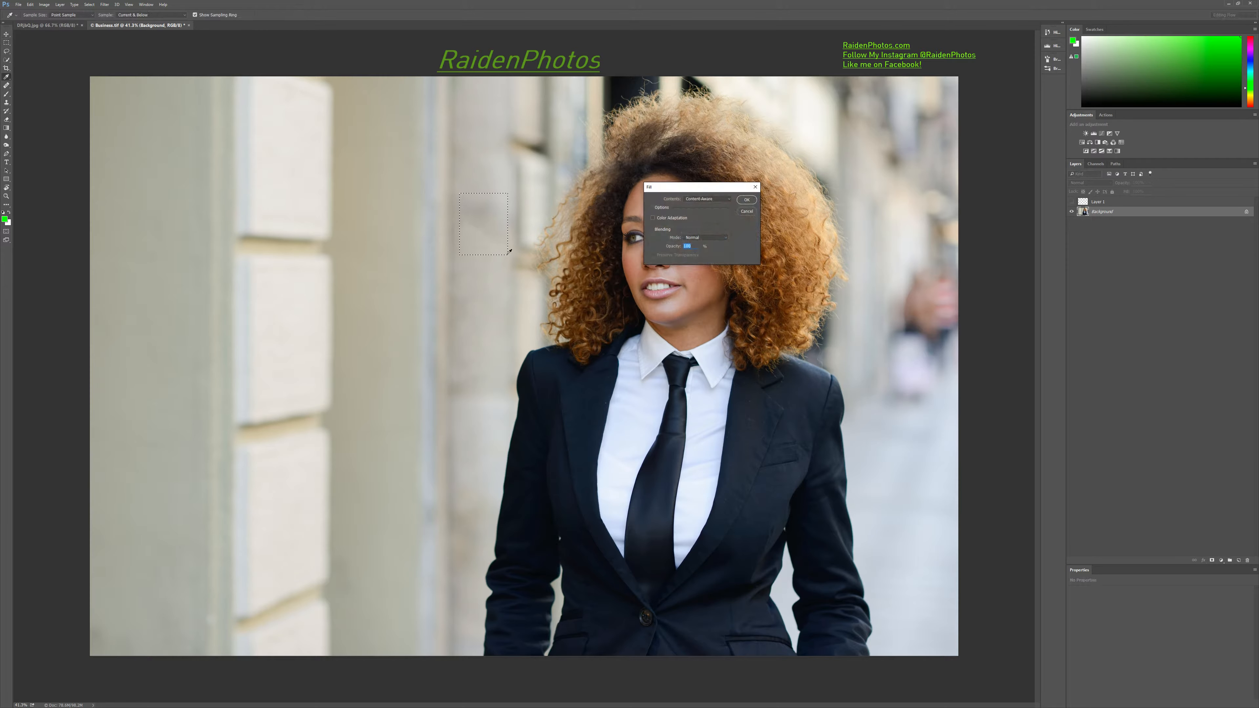
key("Return")
key("ctrl+d")
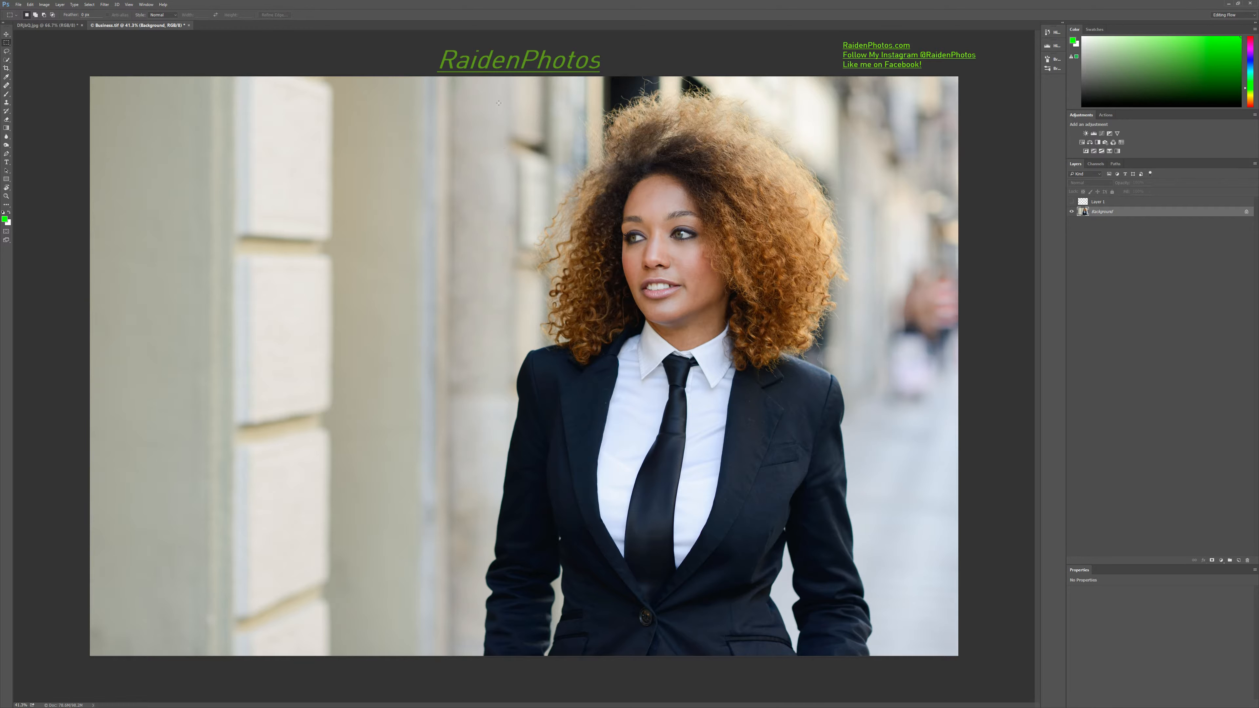
Remove the window frame at the photo's upper edge and its leftover edge with Content-Aware Fill, and deselect
left_click_drag(504, 78, 560, 161)
key("shift+BackSpace")
key("Return")
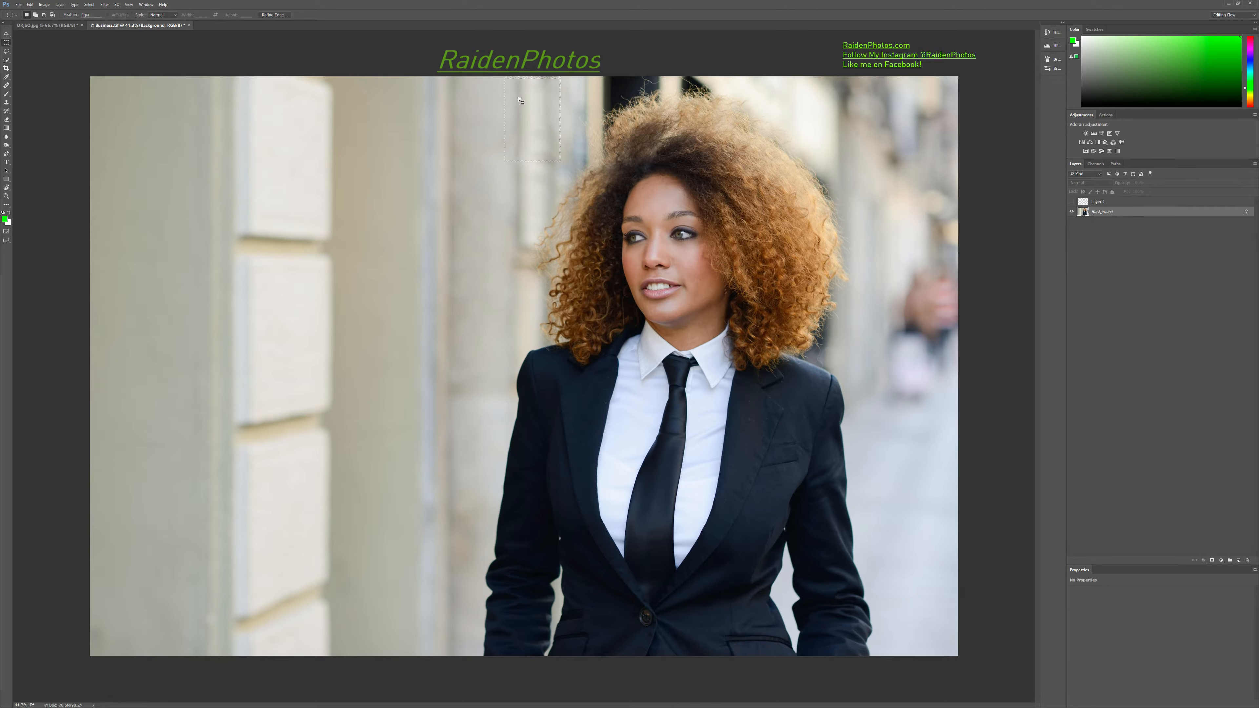
key("ctrl+d")
left_click_drag(506, 124, 517, 158)
key("shift+BackSpace")
key("Return")
key("ctrl+d")
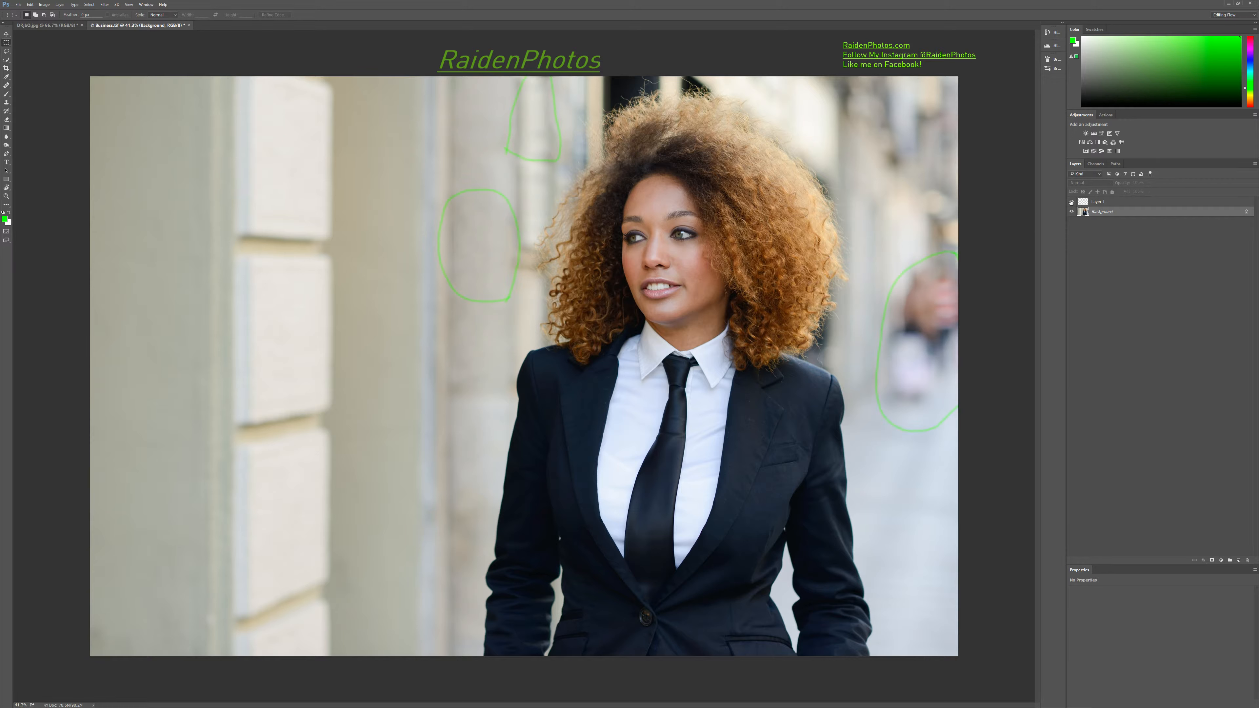
left_click_drag(890, 258, 967, 413)
left_click(888, 427)
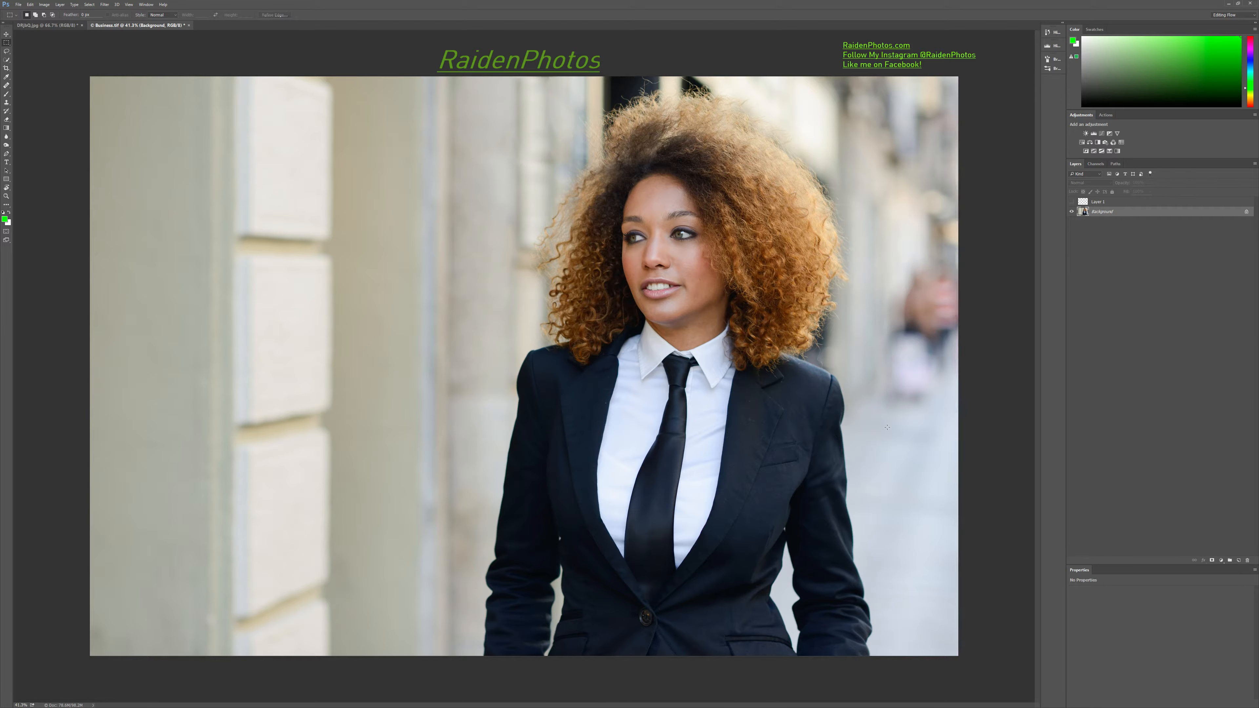
left_click_drag(885, 256, 978, 408)
left_click(890, 250)
left_click_drag(882, 242, 969, 406)
left_click(860, 441)
left_click_drag(874, 399, 971, 245)
left_click(878, 401)
Marquee-select the blurred pedestrians at the photo's edge, remove them with Content-Aware Fill, and deselect
left_click_drag(875, 408, 987, 257)
key("shift+F5")
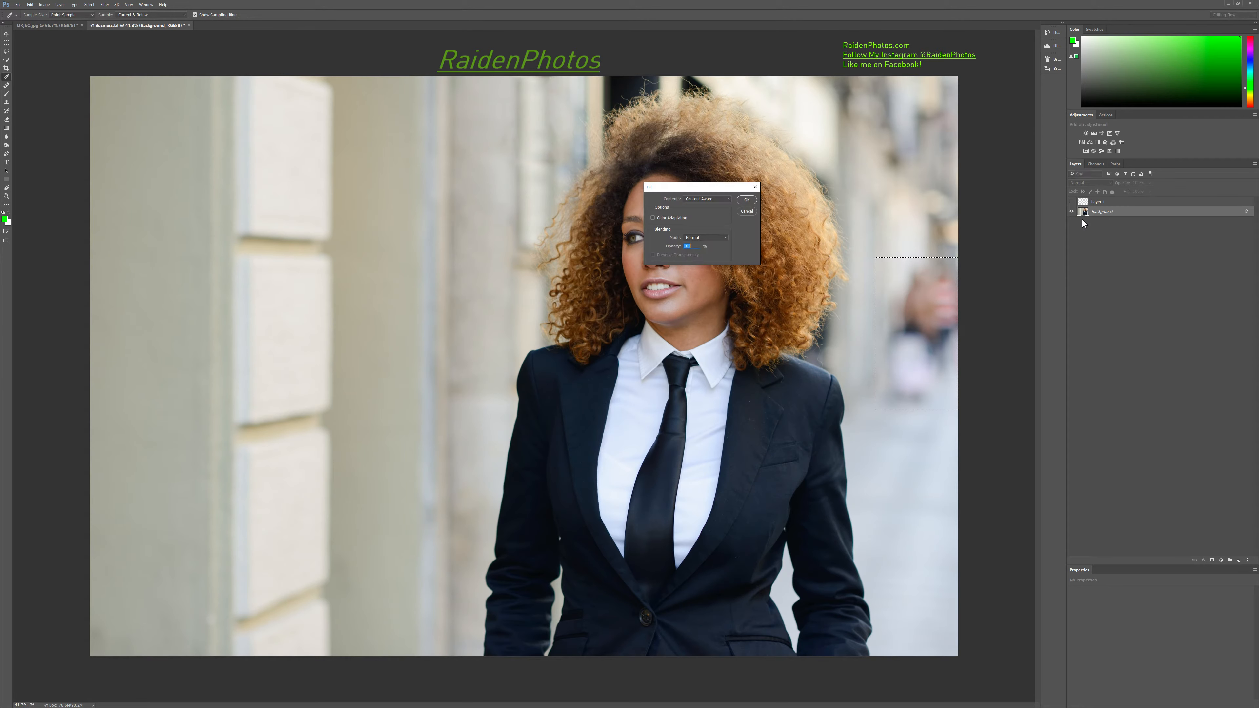
key("Return")
key("ctrl+d")
Smooth the pavement strip below the removed pedestrians with Content-Aware Fill, and deselect
left_click_drag(923, 403, 875, 429)
key("shift+F5")
key("Return")
key("ctrl+d")
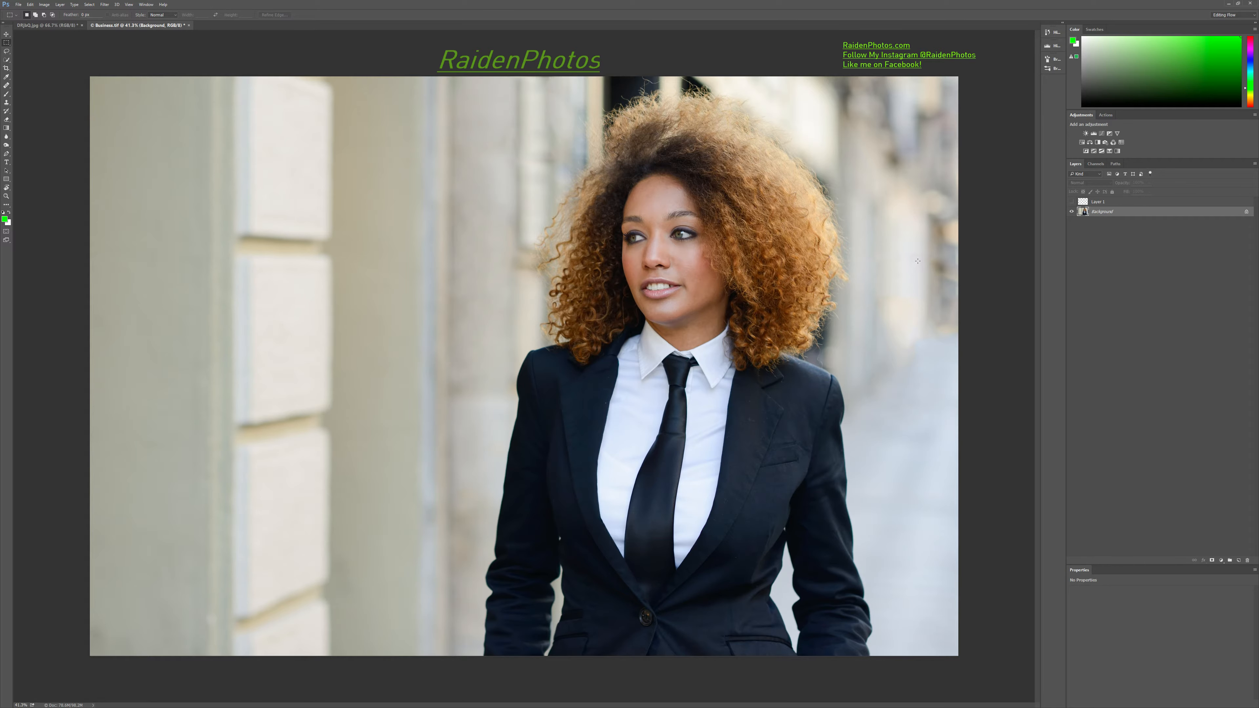
Draw a small freehand Lasso selection on the woman's cheek below the eye, and clear it
scroll(656, 247, "up", 5)
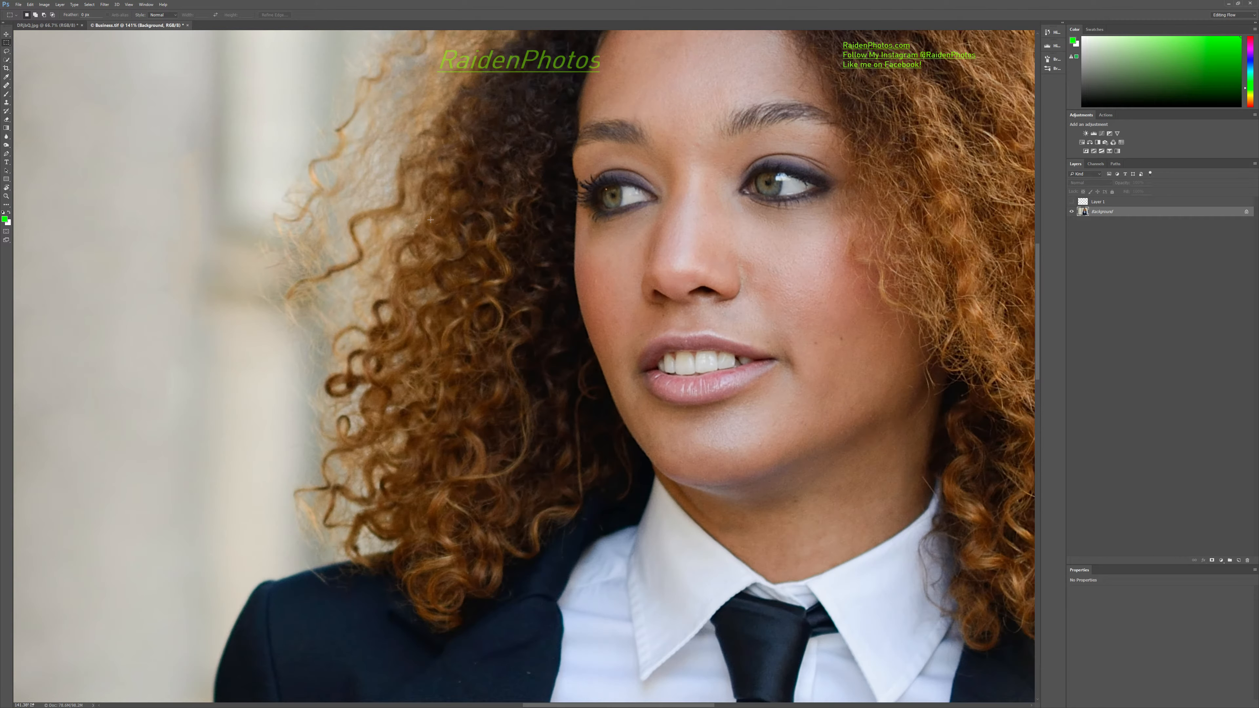
left_click(7, 52)
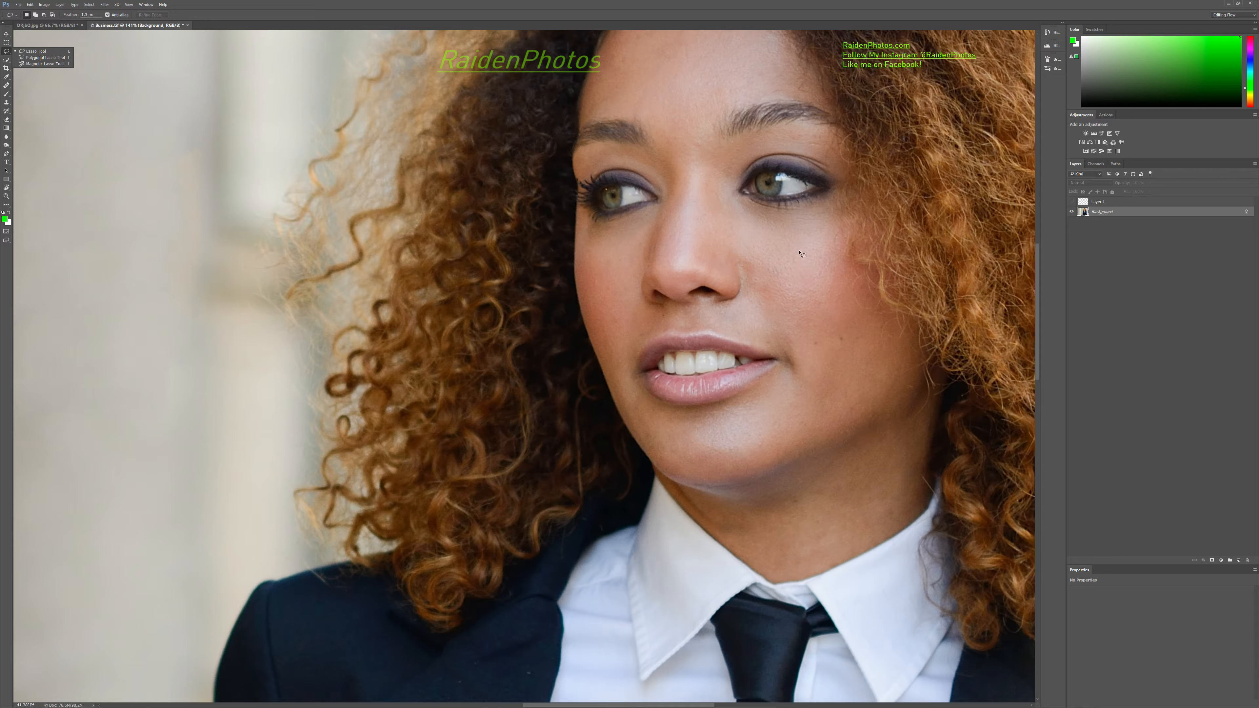
mouse_move(799, 250)
left_mouse_down()
mouse_move(756, 271)
mouse_move(783, 303)
mouse_move(814, 243)
left_mouse_up()
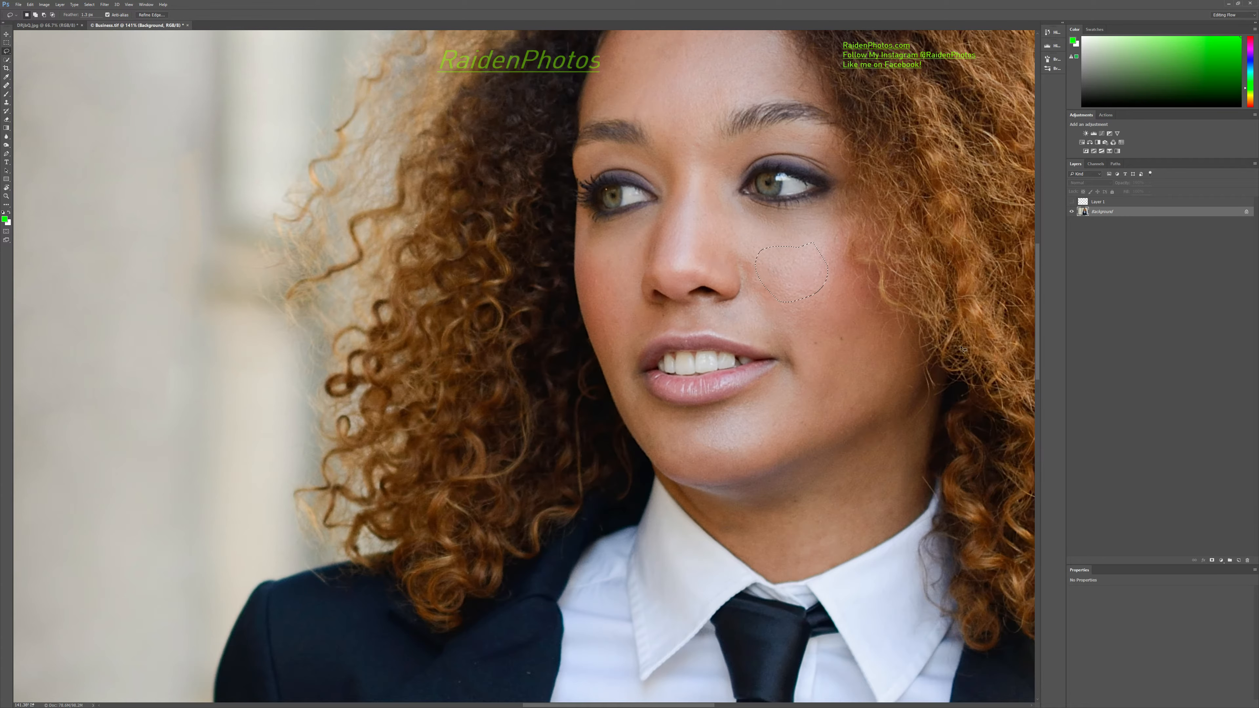
scroll(935, 323, "down", 3)
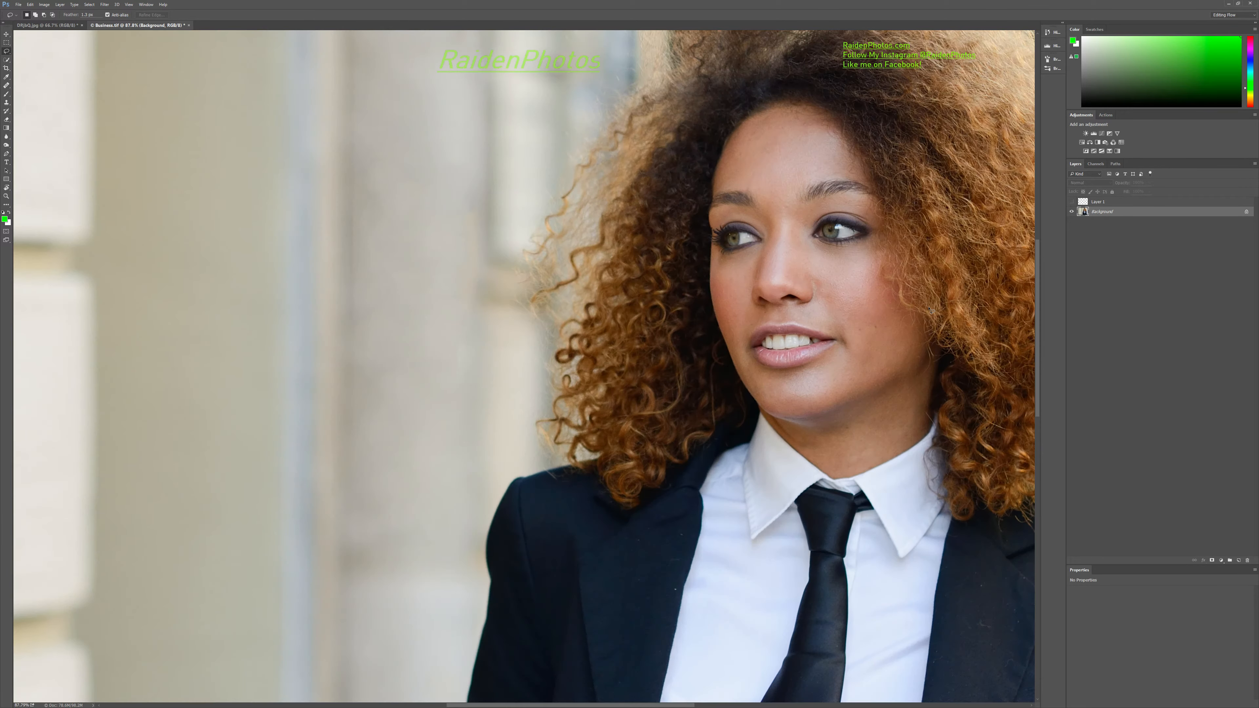
scroll(931, 310, "down", 2)
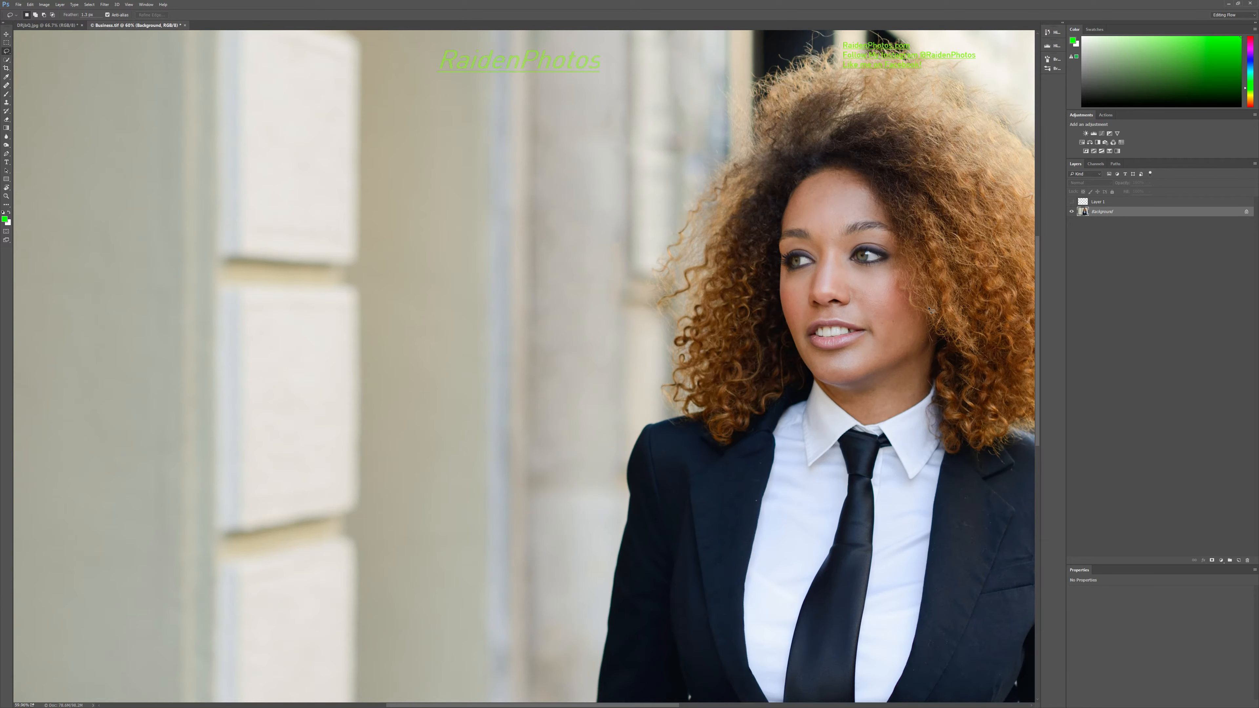
scroll(927, 310, "down", 2)
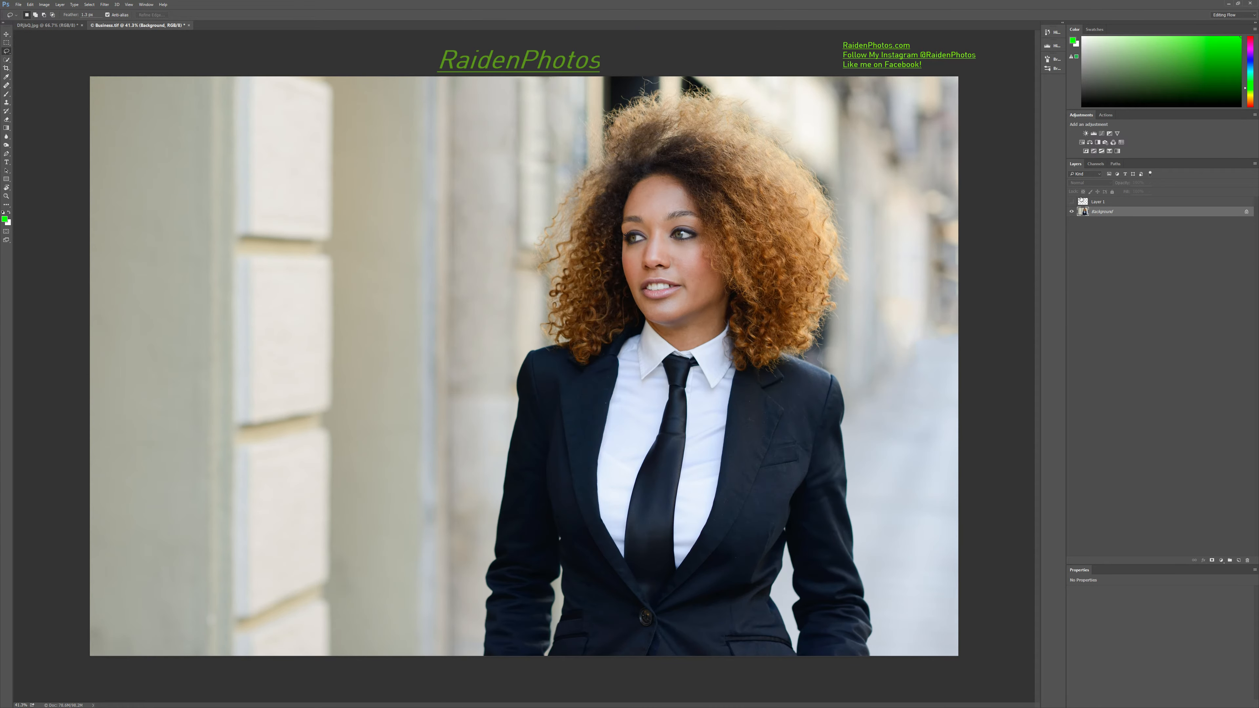
Compare the original portrait with the retouched one by switching to the opening history state and back to the latest
left_click(1055, 32)
scroll(987, 106, "up", 5)
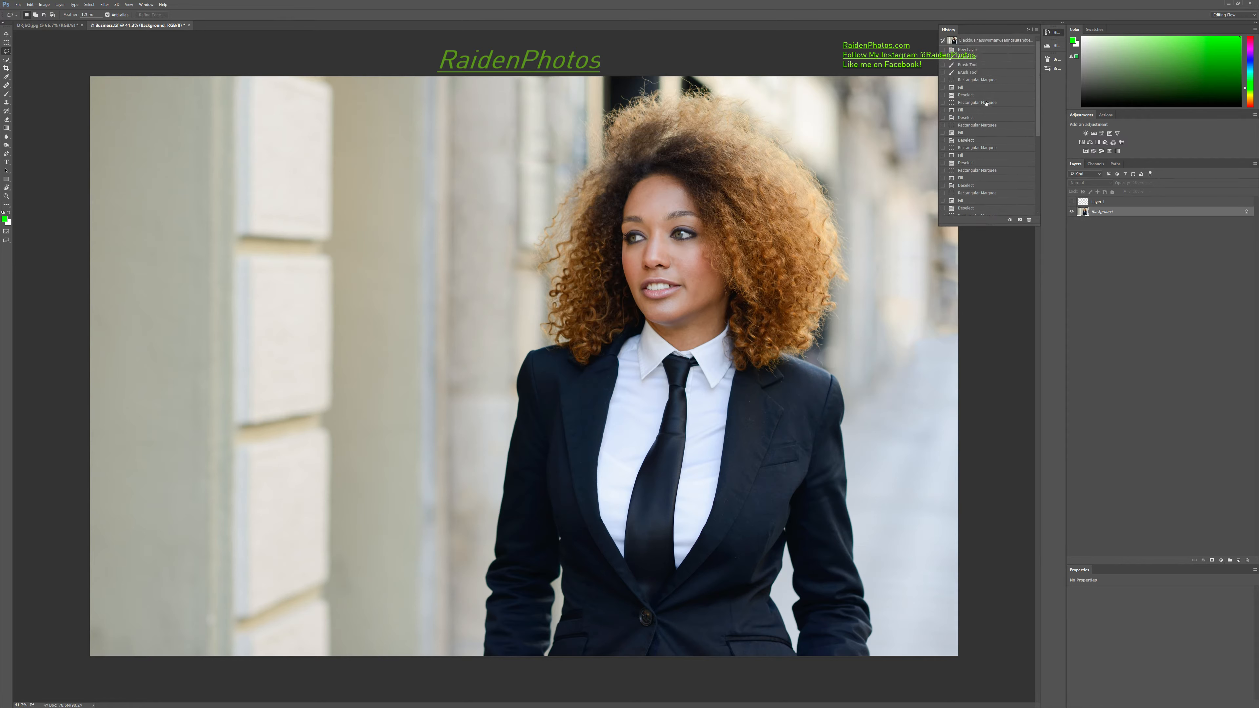
left_click(984, 40)
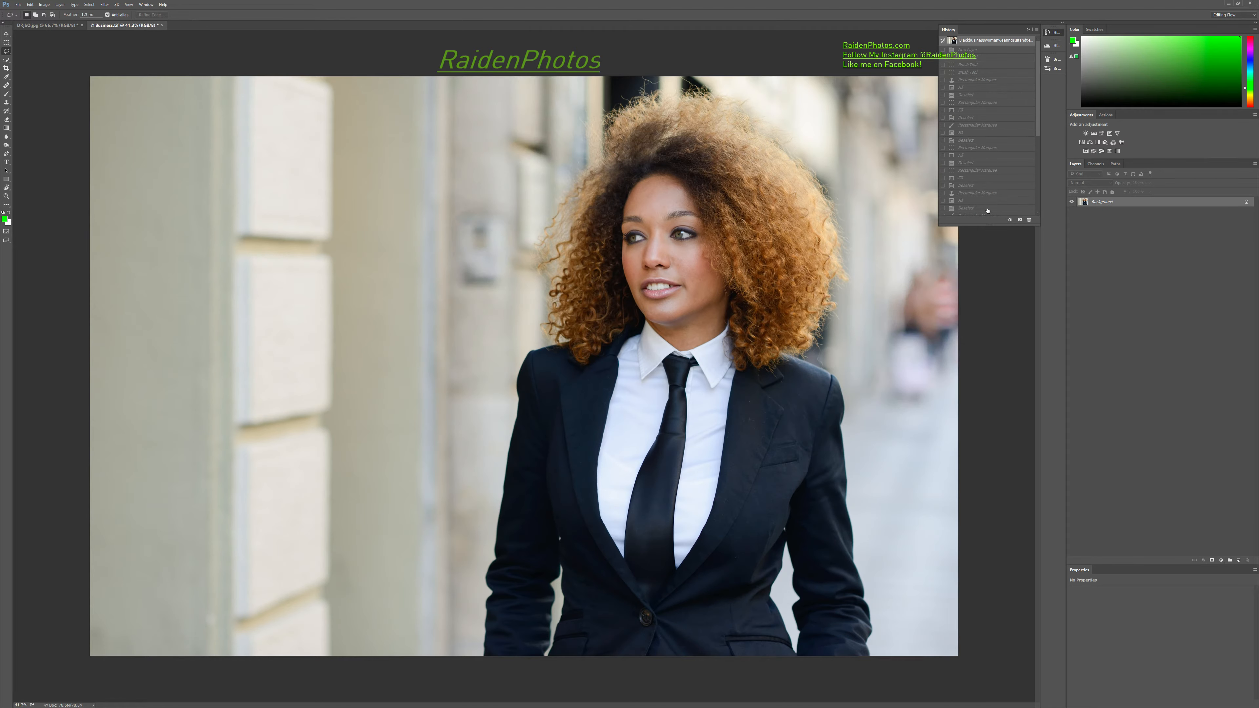
scroll(1013, 205, "down", 5)
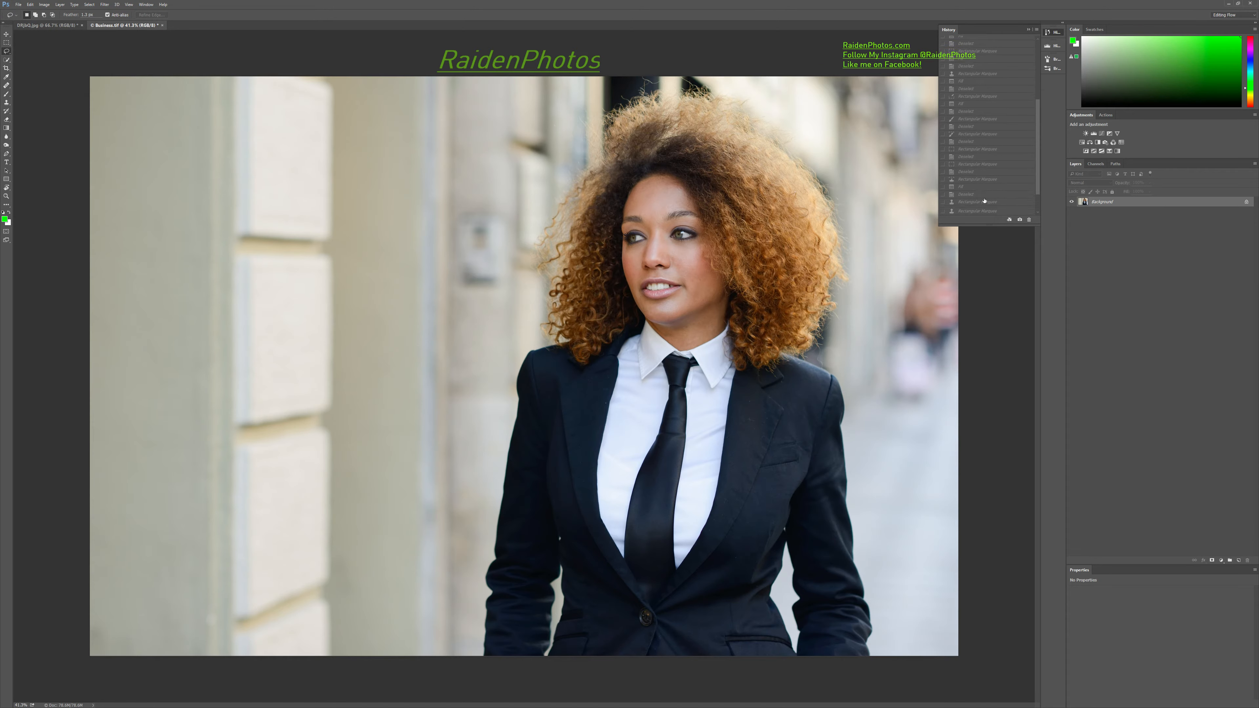
left_click(973, 213)
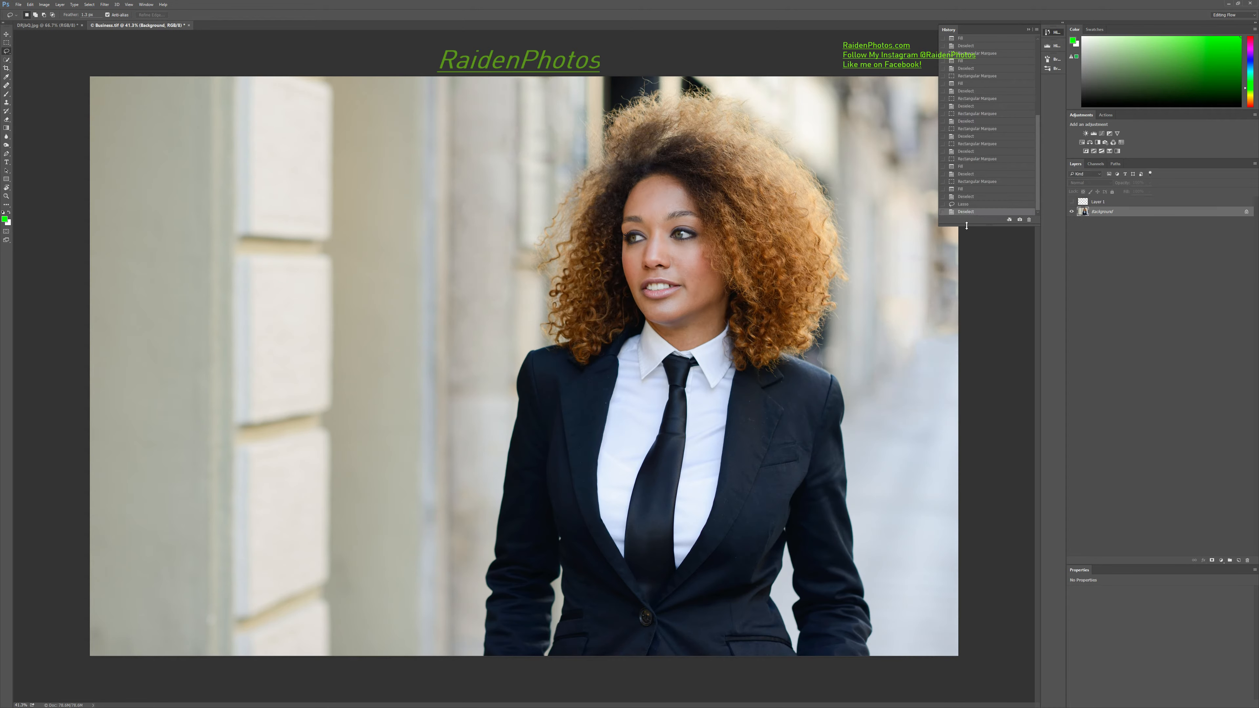